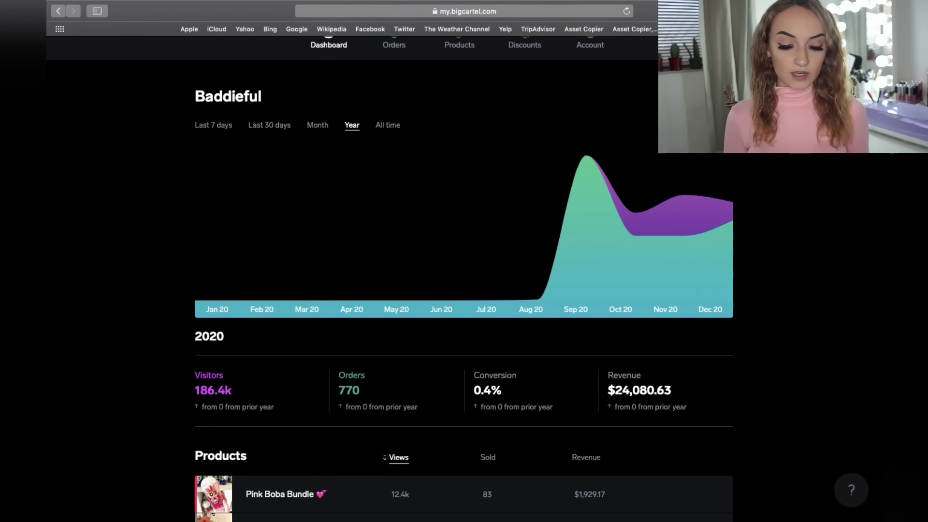
scroll(442, 218, "down", 1)
scroll(441, 218, "up", 2)
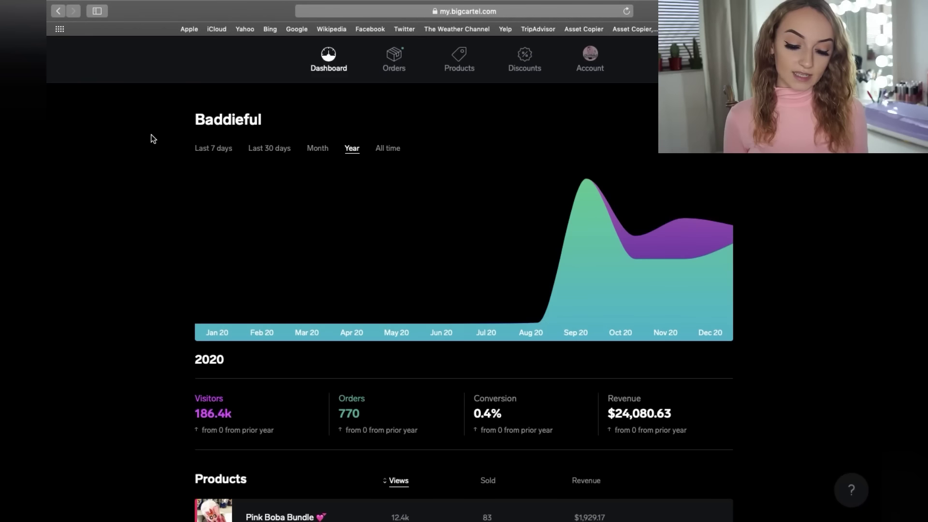
scroll(151, 135, "down", 3)
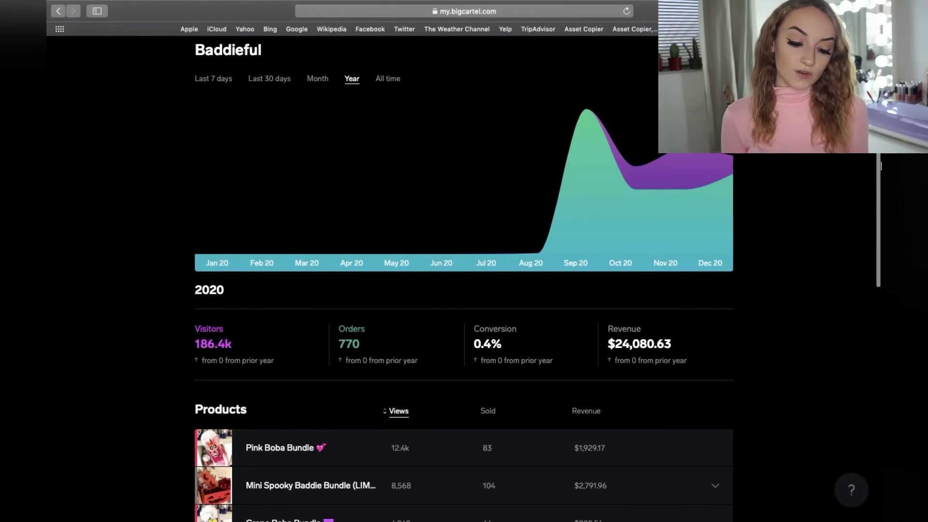
left_click_drag(871, 156, 877, 193)
scroll(877, 193, "up", 5)
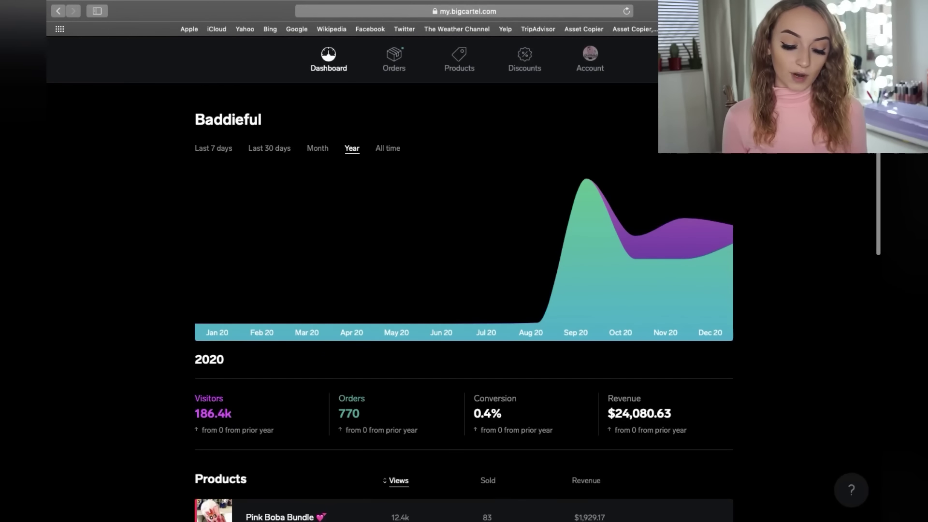
scroll(875, 164, "down", 3)
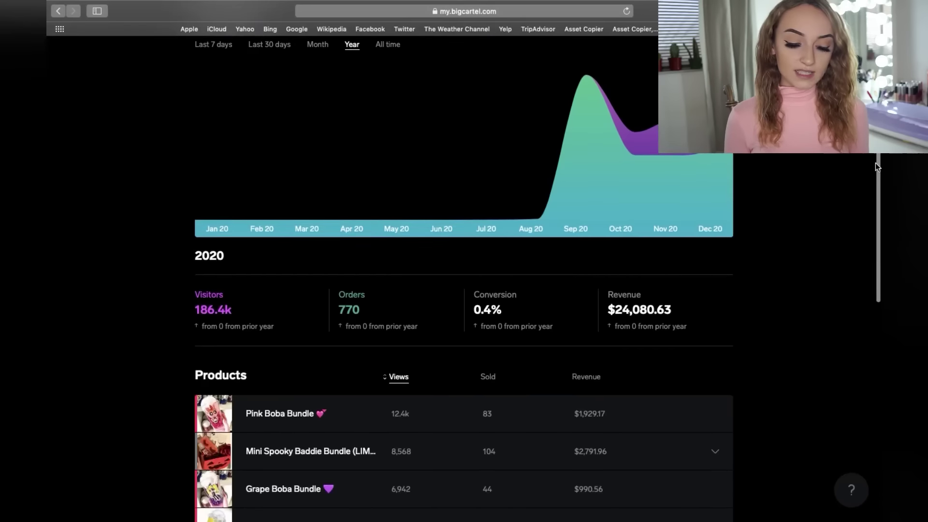
scroll(875, 163, "up", 3)
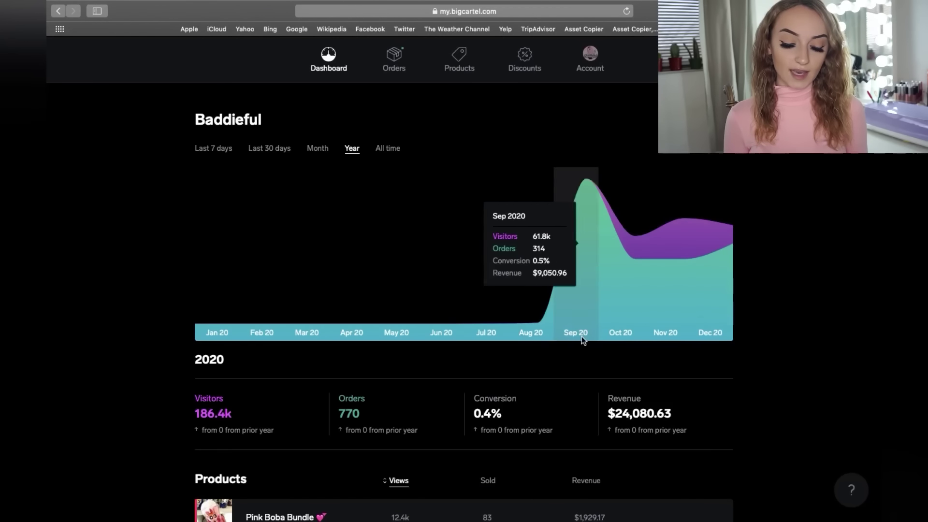
mouse_move(731, 303)
mouse_move(532, 311)
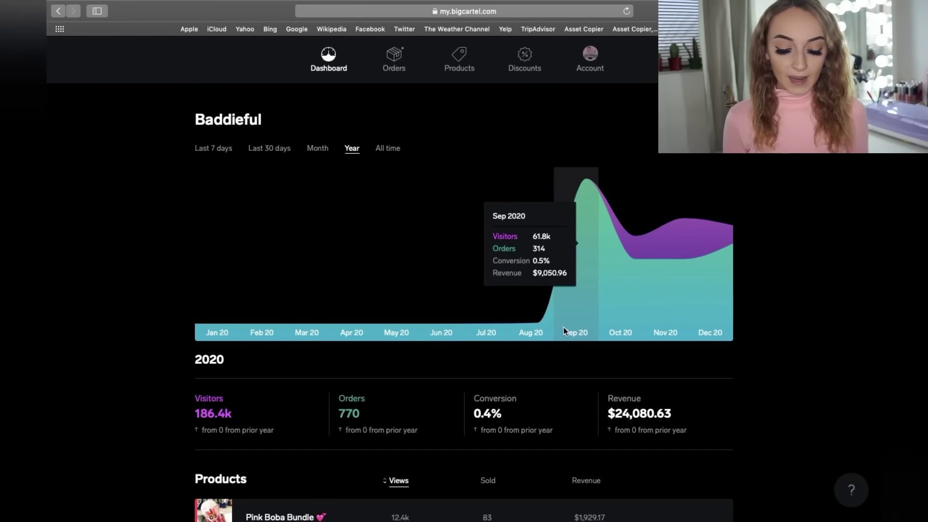
mouse_move(632, 333)
mouse_move(515, 332)
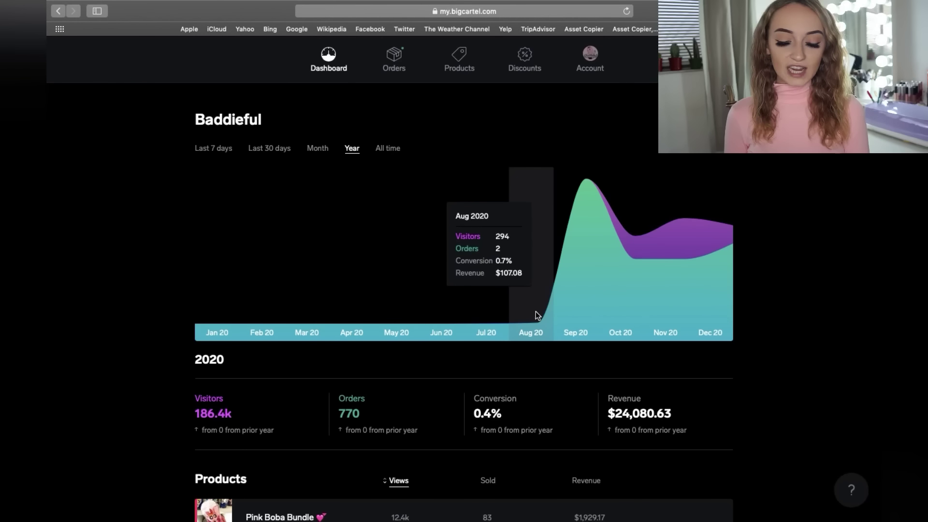
scroll(524, 373, "down", 2)
scroll(524, 373, "up", 2)
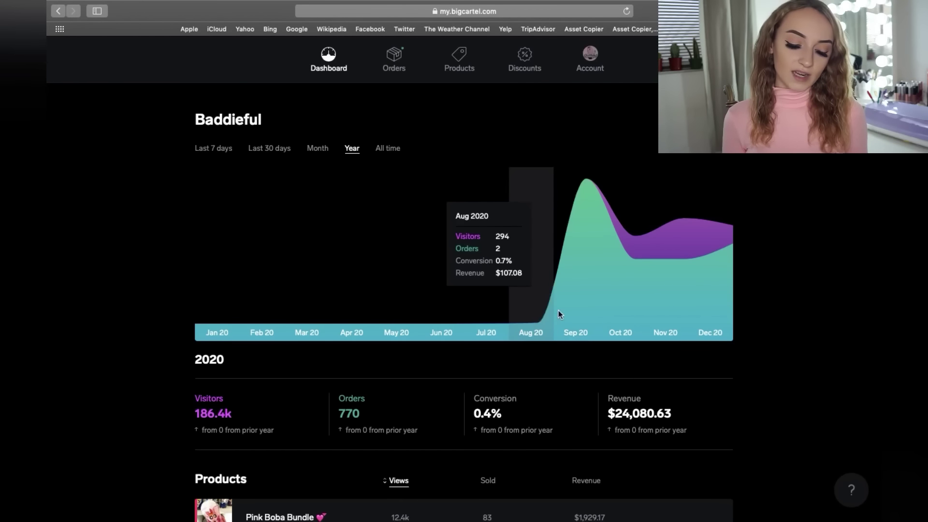
mouse_move(597, 307)
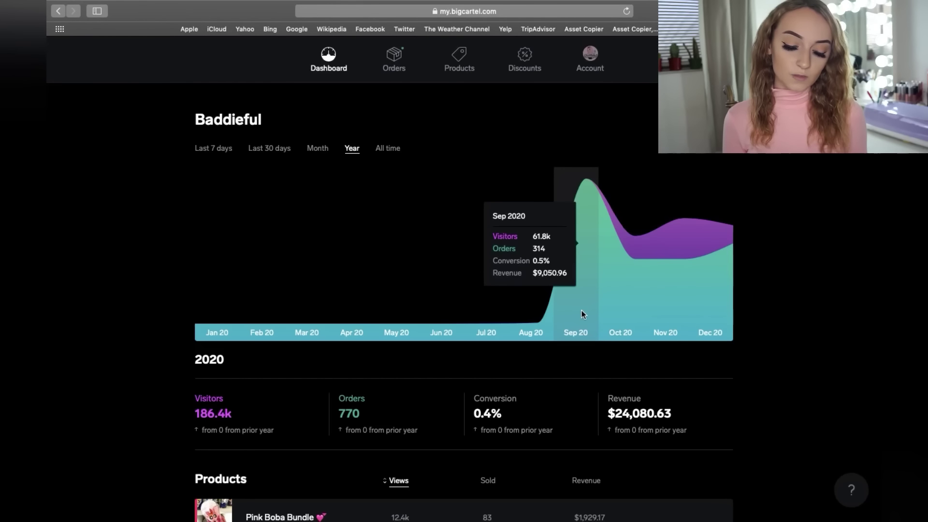
scroll(722, 306, "down", 2)
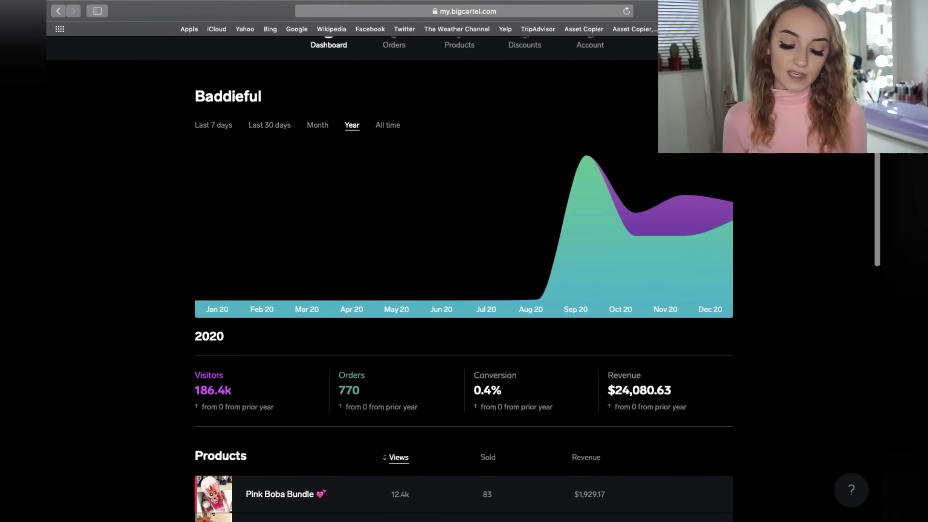
scroll(708, 389, "down", 3)
scroll(708, 389, "up", 4)
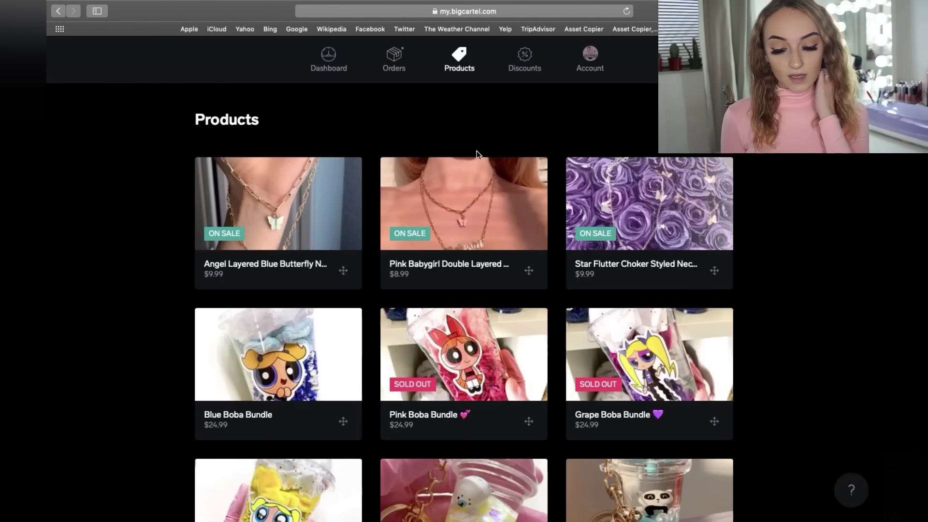
Scroll up and down through the shop's product grid.
scroll(481, 156, "down", 2)
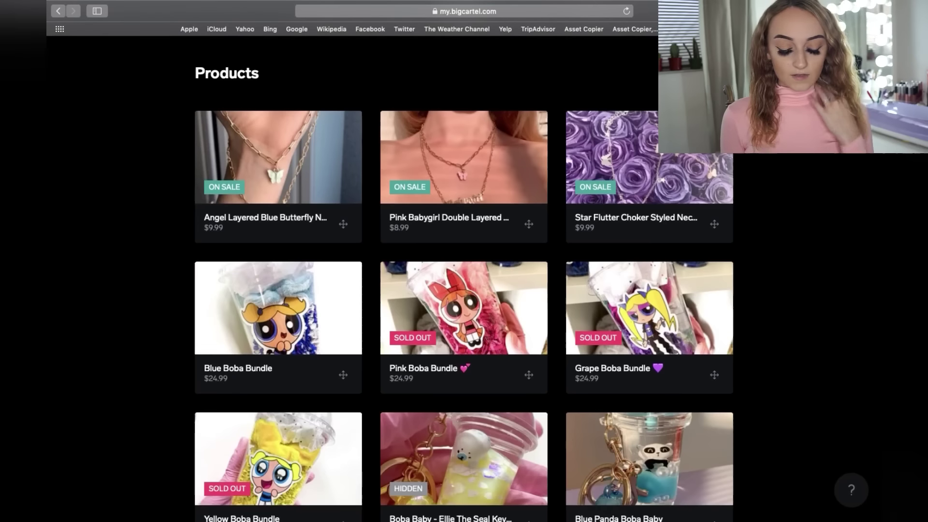
scroll(879, 171, "down", 6)
scroll(880, 171, "up", 8)
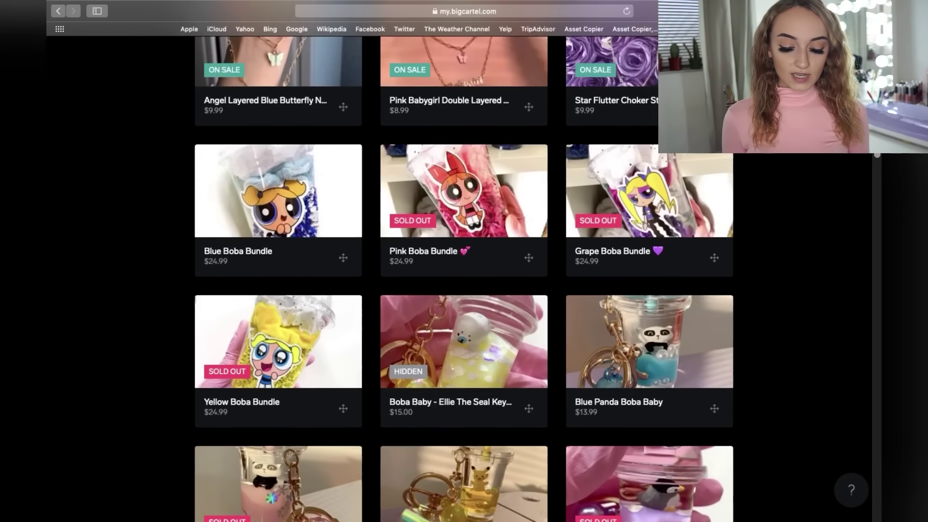
scroll(867, 219, "down", 13)
scroll(866, 219, "down", 15)
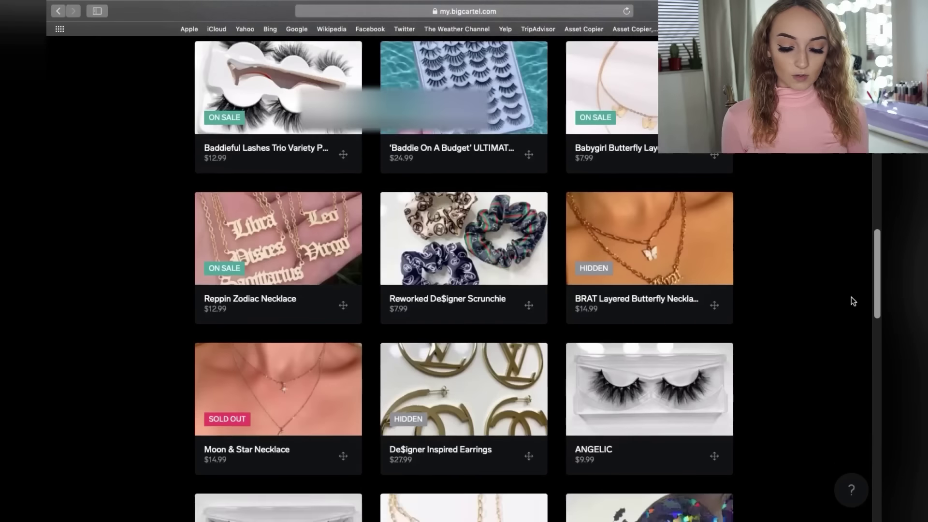
scroll(830, 326, "up", 10)
scroll(830, 327, "up", 10)
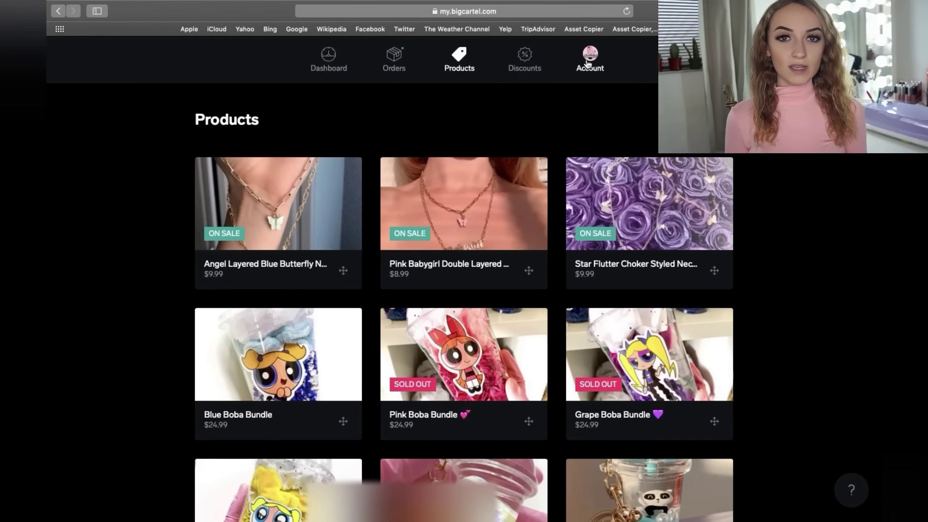
Open the Account page with the Baddieful profile and Neat theme, glancing at Discounts on the way.
left_click(589, 65)
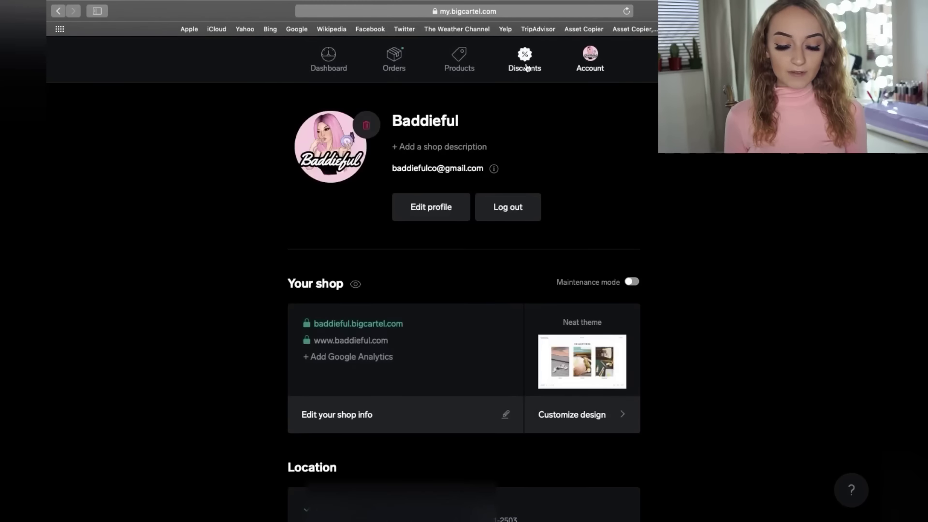
left_click(510, 75)
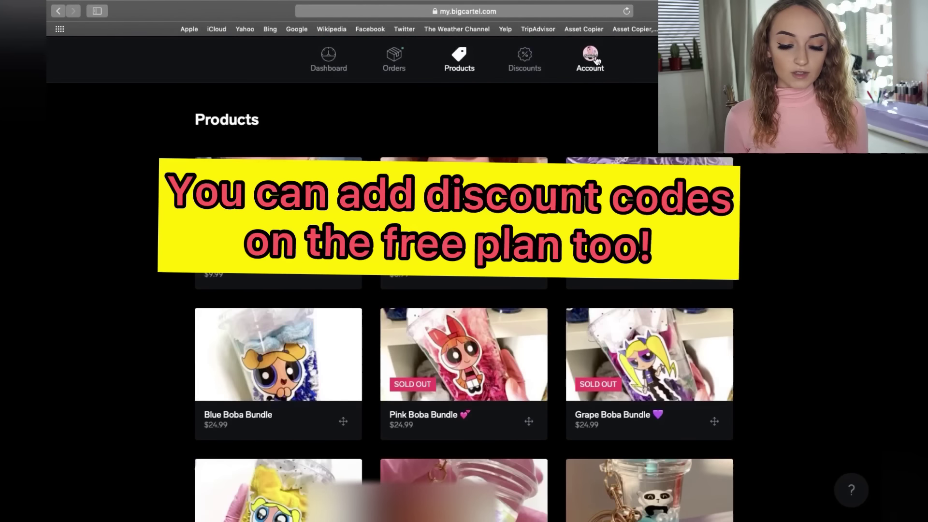
left_click(594, 64)
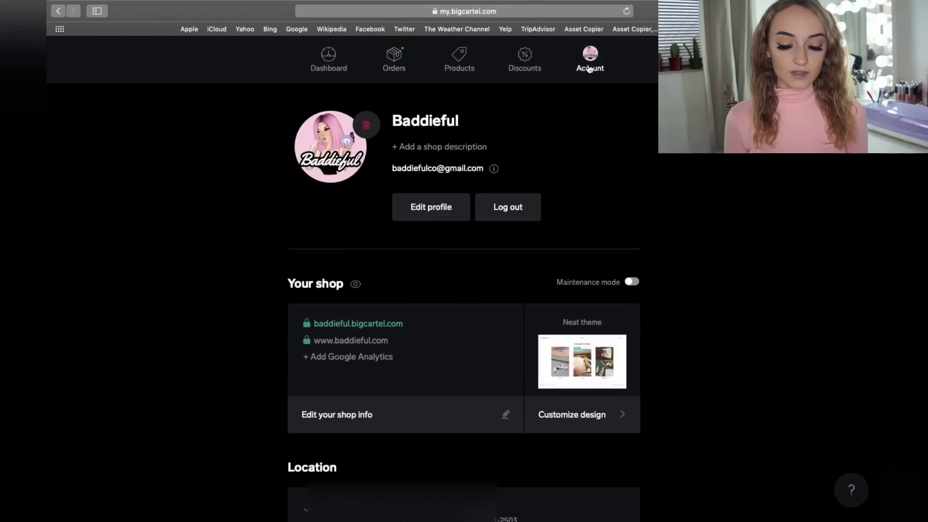
Log out of the Baddieful shop and start signing up on the free plan.
left_click(520, 209)
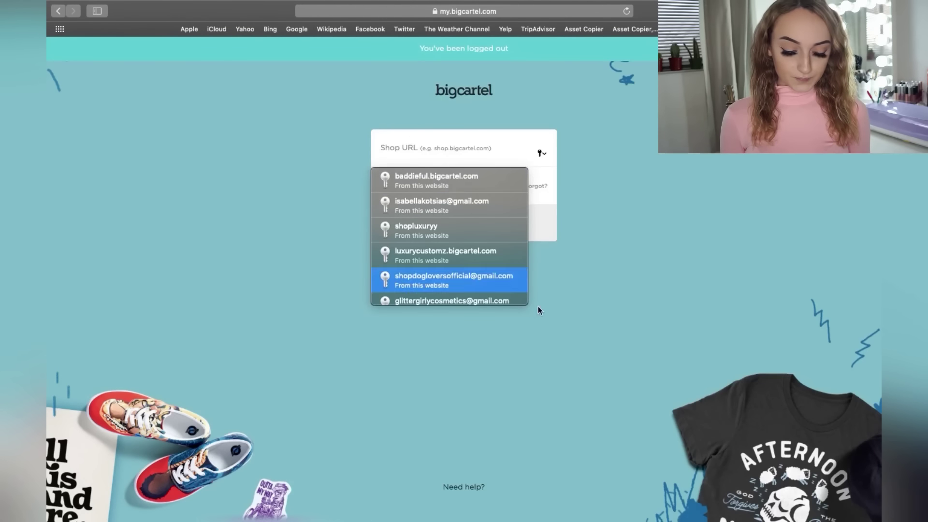
left_click(508, 274)
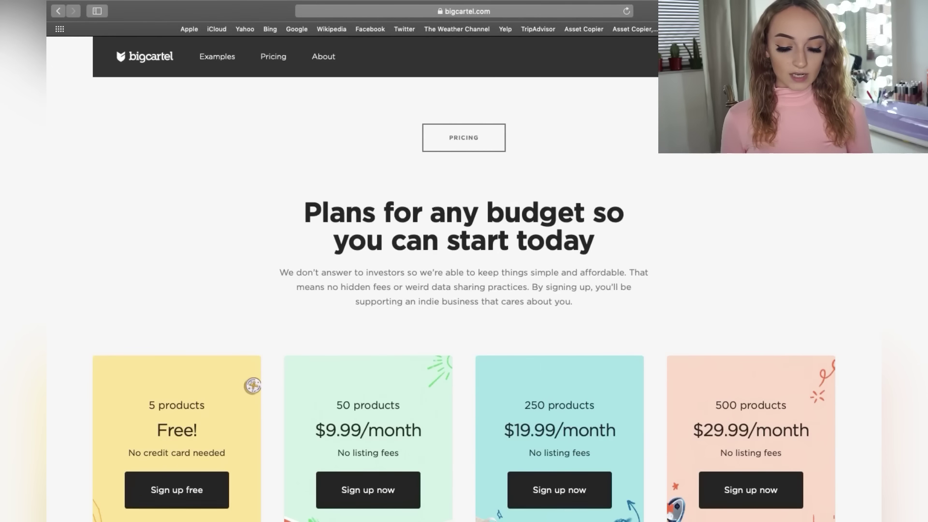
scroll(429, 303, "down", 3)
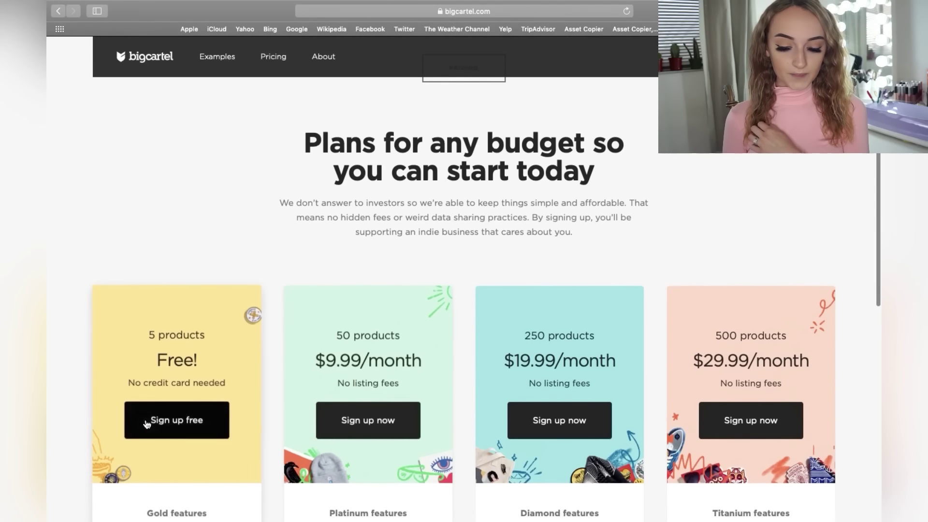
left_click(193, 422)
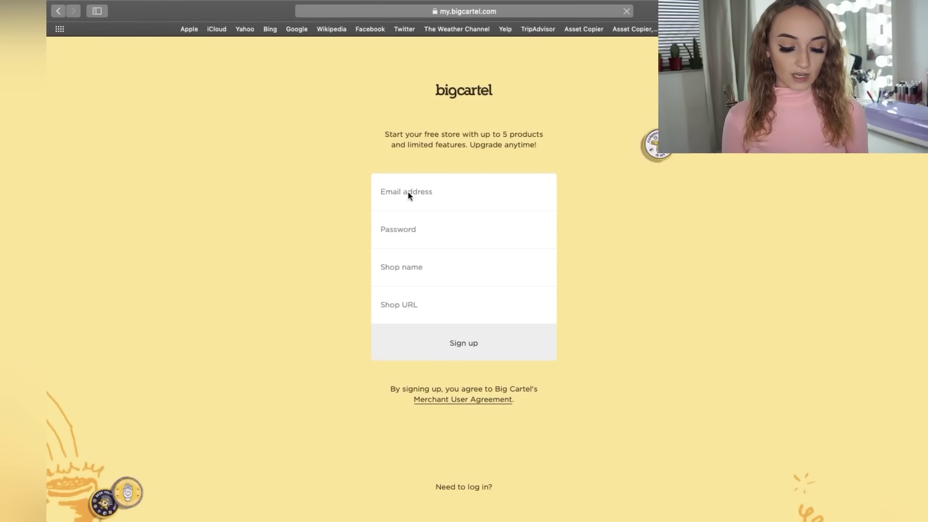
Fill in the sign-up form with shop name BaddiefulBackUp and submit it.
left_click(408, 193)
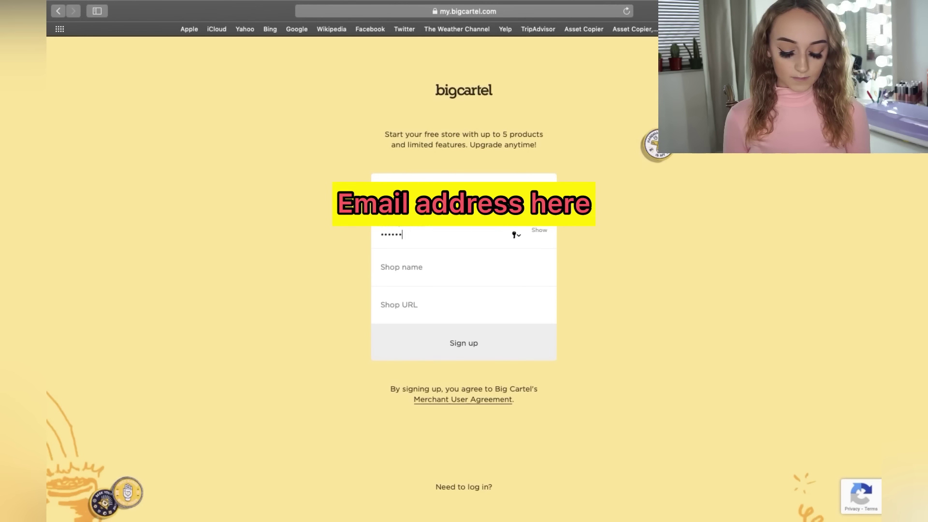
type("Baddiefu")
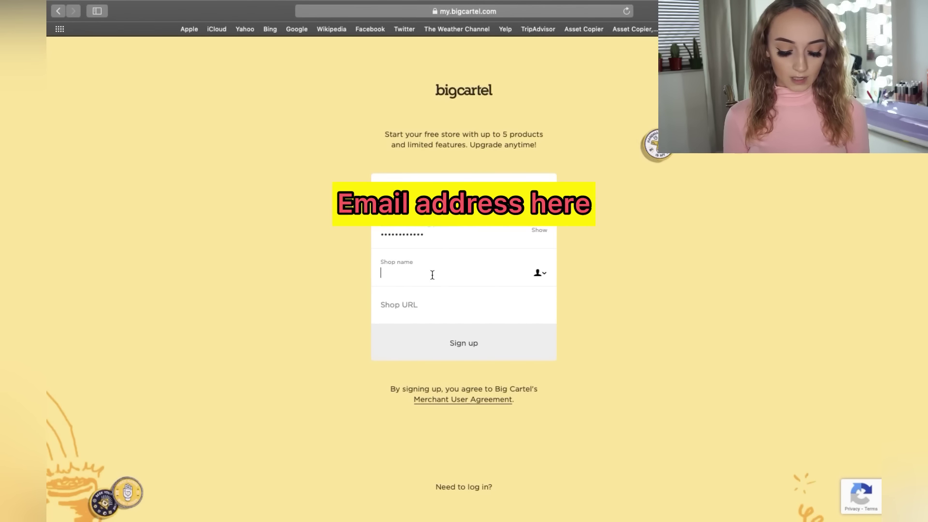
type("l")
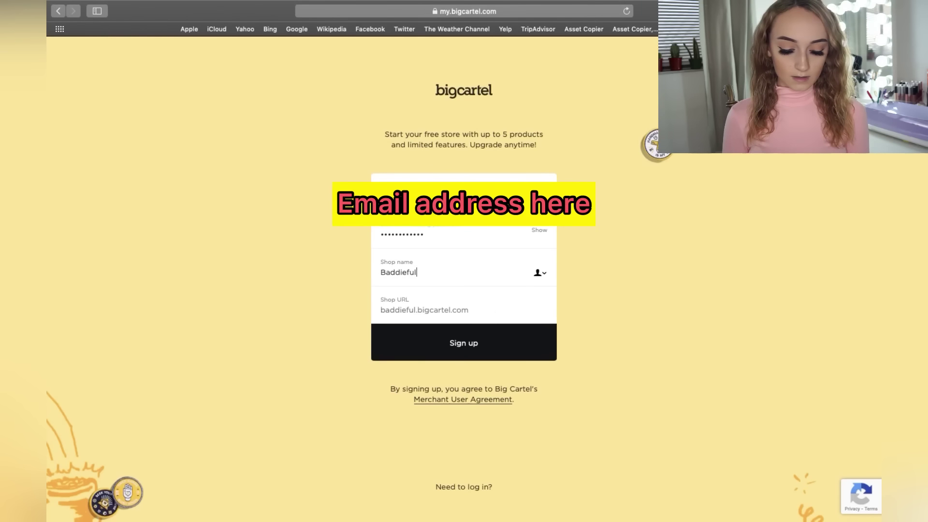
type("Back")
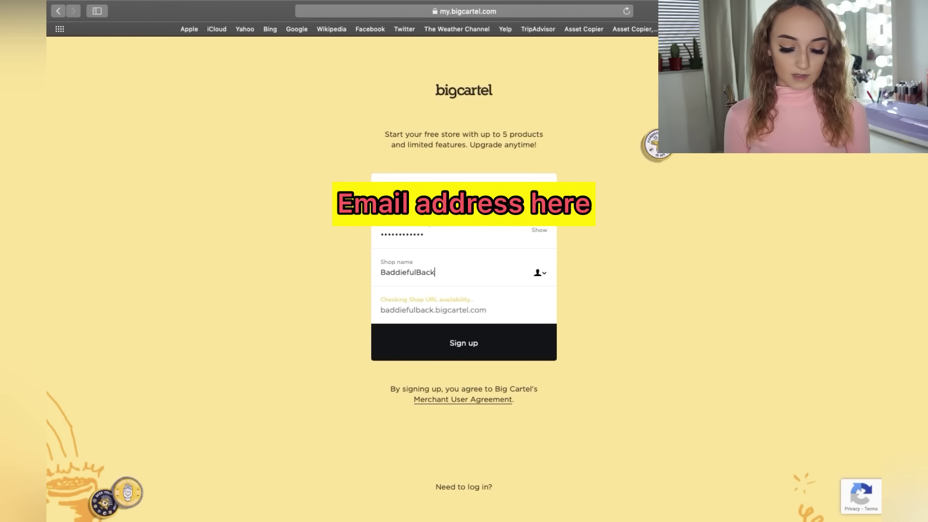
type("Up")
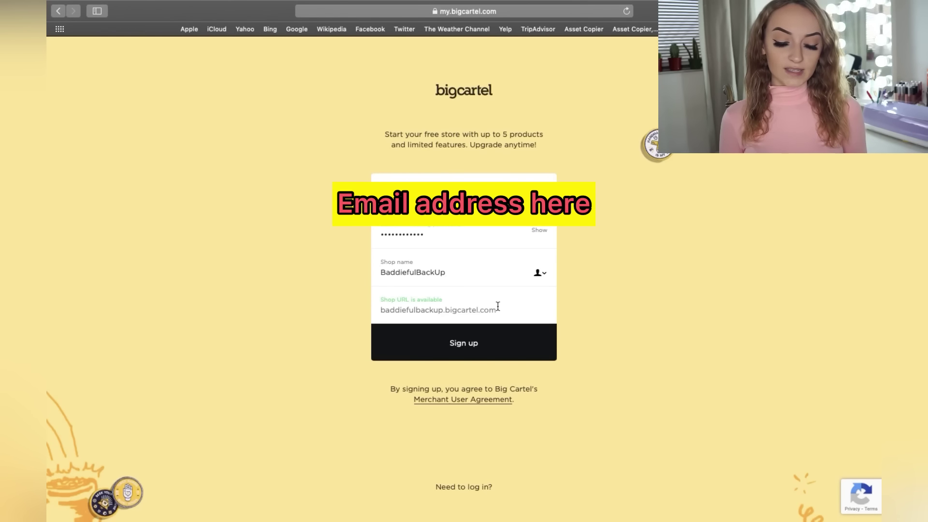
left_click(476, 344)
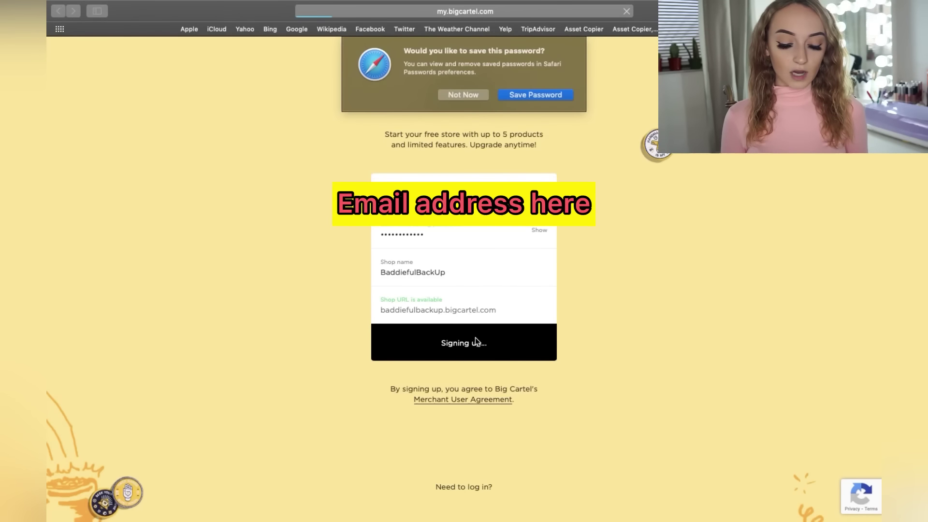
Decline the browser's password save and dismiss the welcome chat message.
left_click(479, 96)
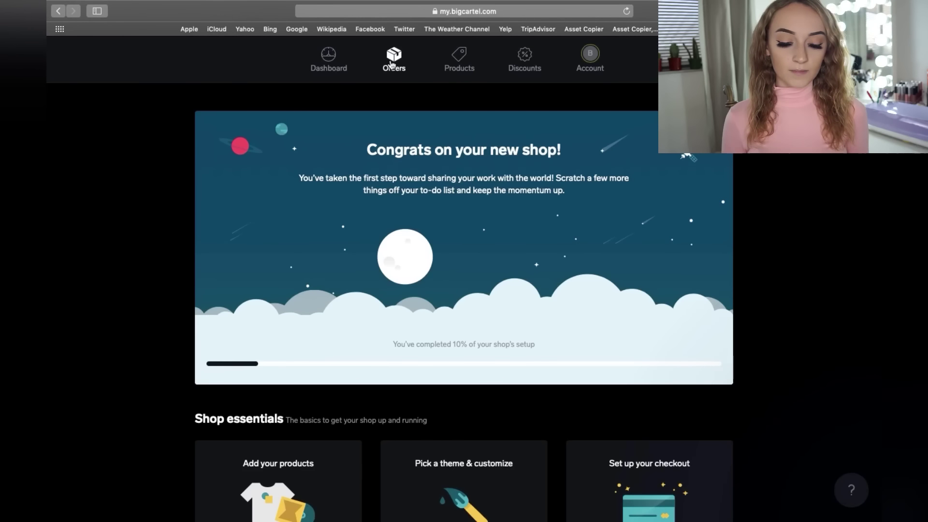
scroll(214, 143, "down", 2)
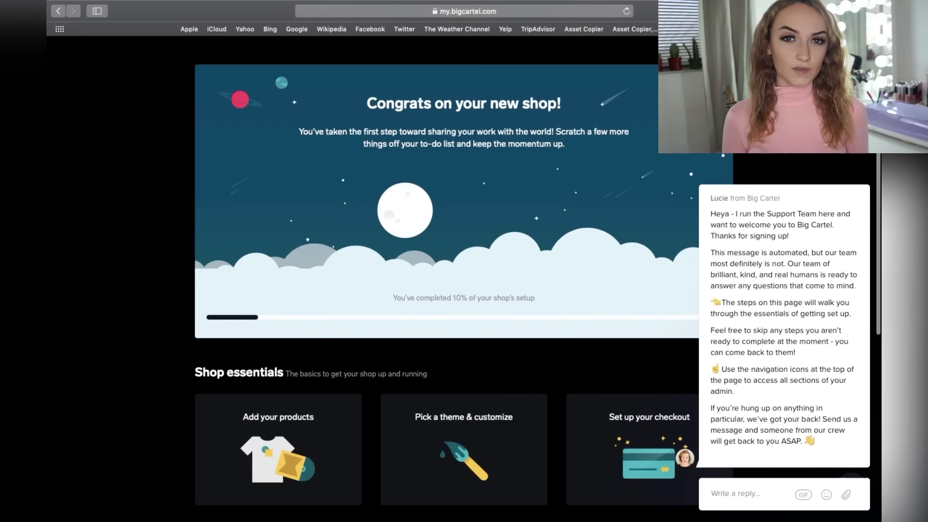
left_click(861, 170)
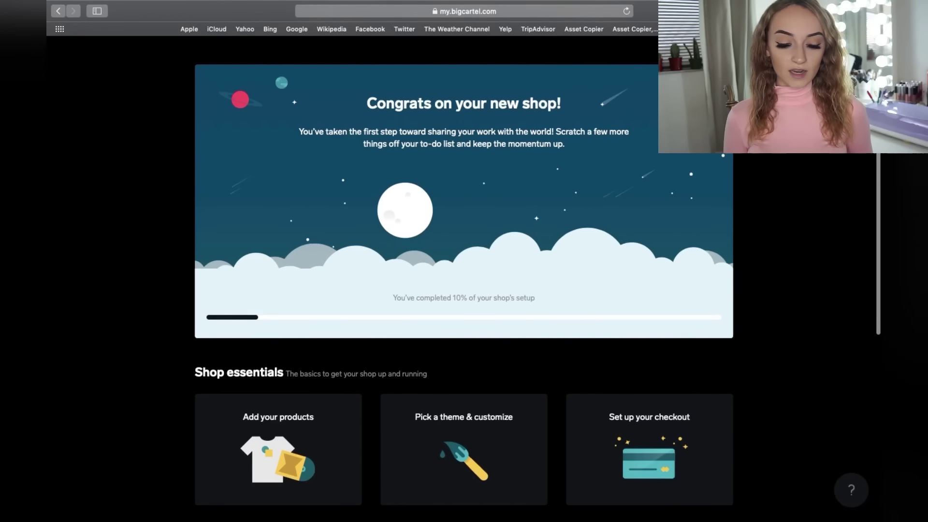
scroll(464, 271, "up", 2)
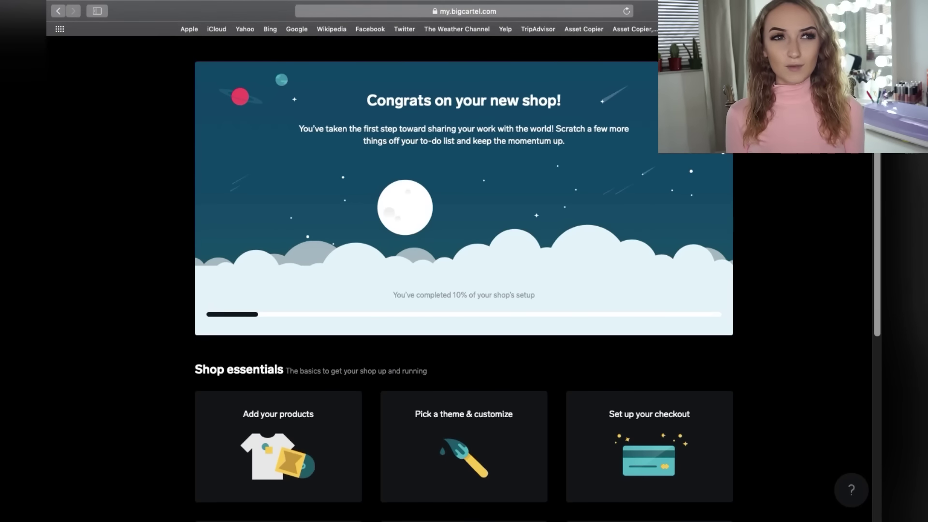
Scroll through the dashboard's Shop essentials and Advanced features cards.
scroll(868, 219, "down", 5)
scroll(870, 248, "down", 2)
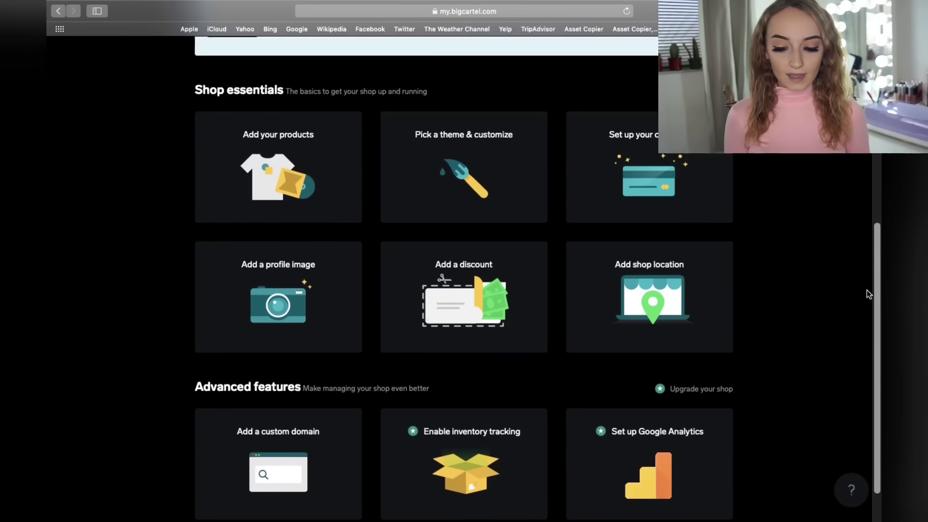
scroll(864, 303, "up", 2)
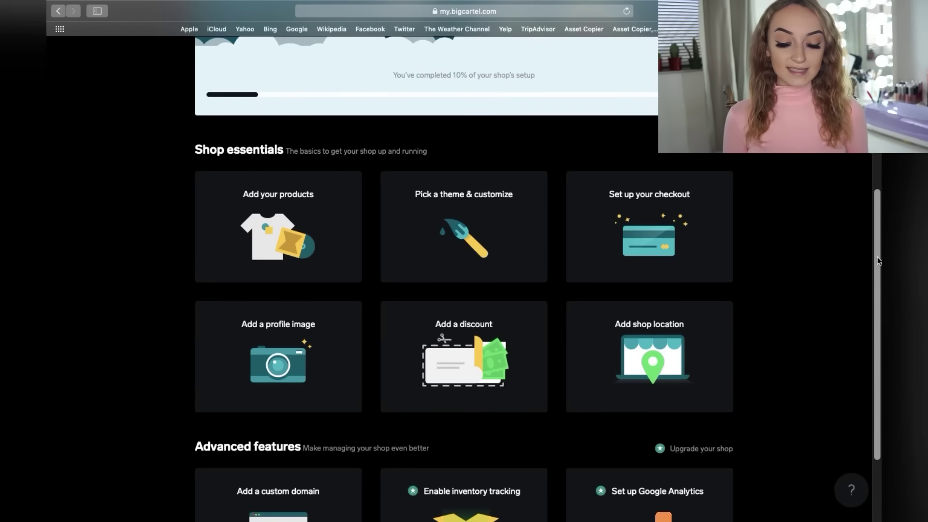
scroll(879, 261, "up", 6)
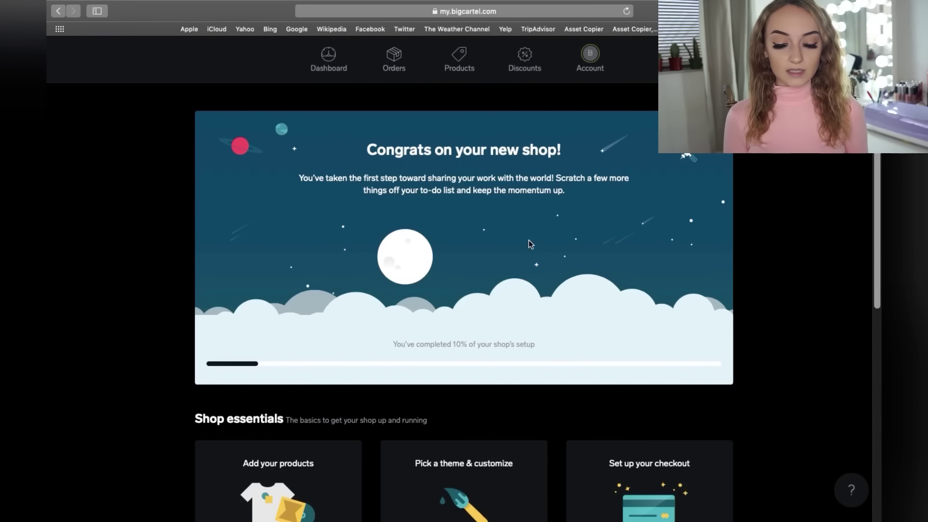
scroll(548, 229, "down", 2)
scroll(866, 209, "down", 10)
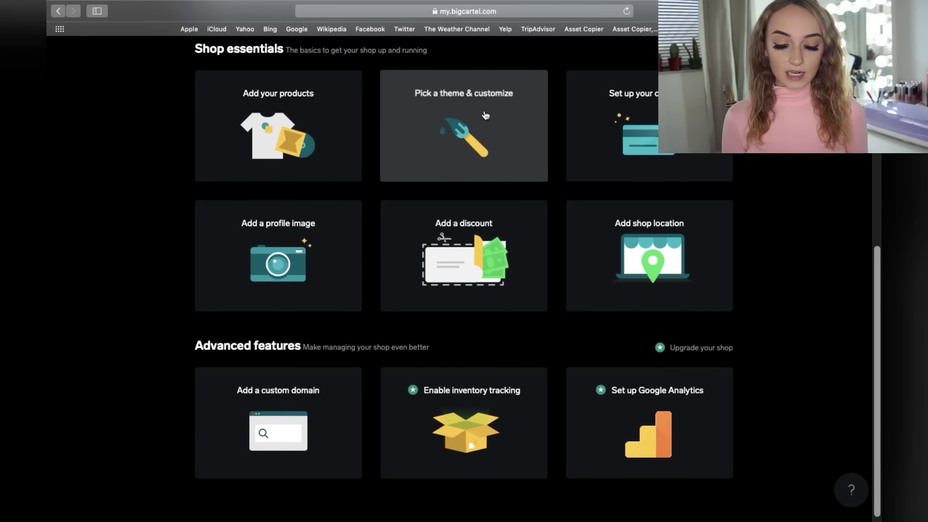
Open the Pick a theme & customize prompt, then load baddieful.bigcartel.com in a new tab.
left_click(485, 136)
left_click(119, 7)
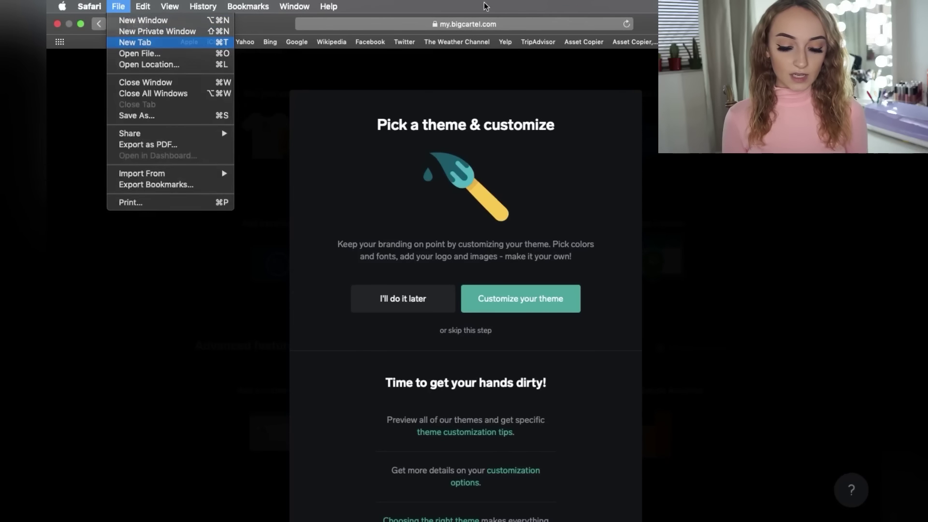
left_click(130, 42)
type("baddie")
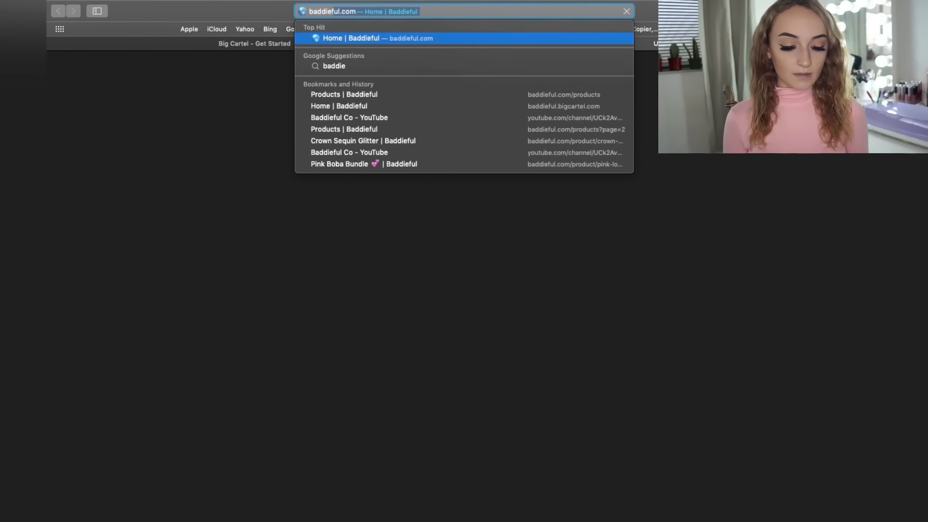
type("ful.")
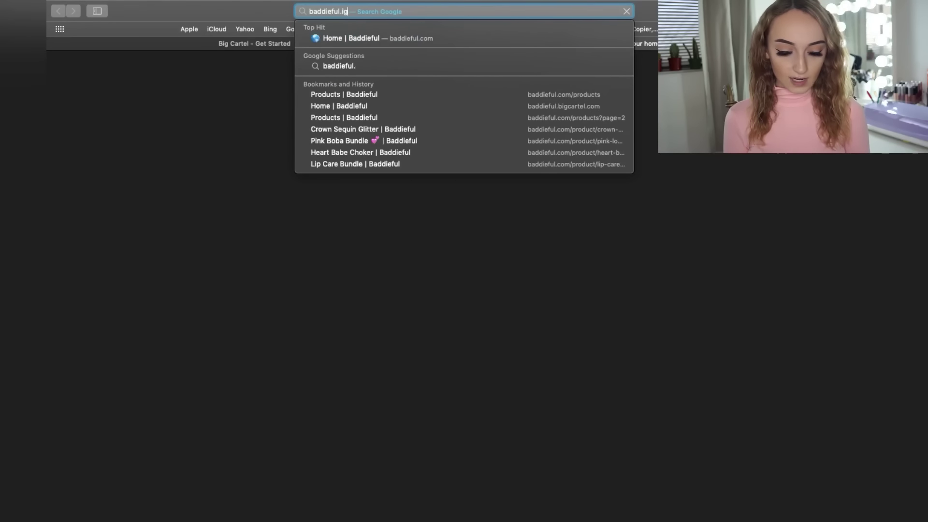
type("bigcartel.com")
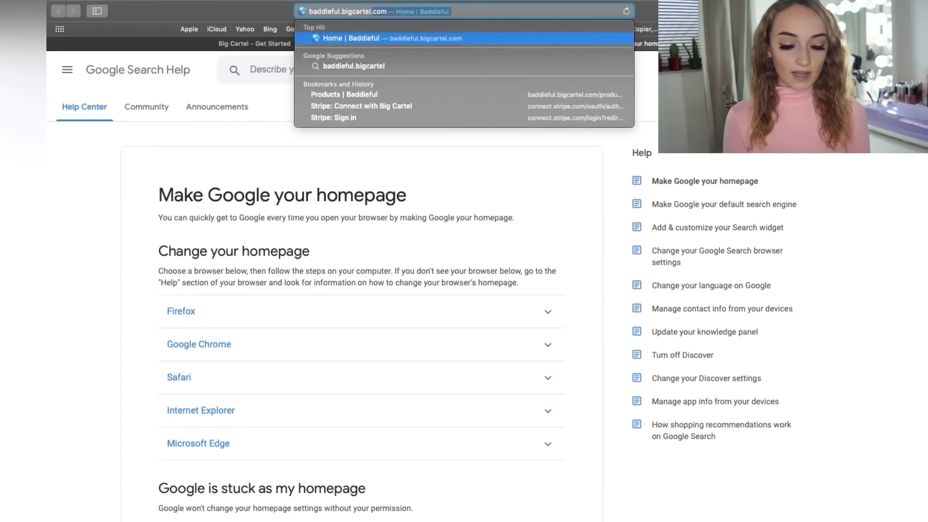
key("Return")
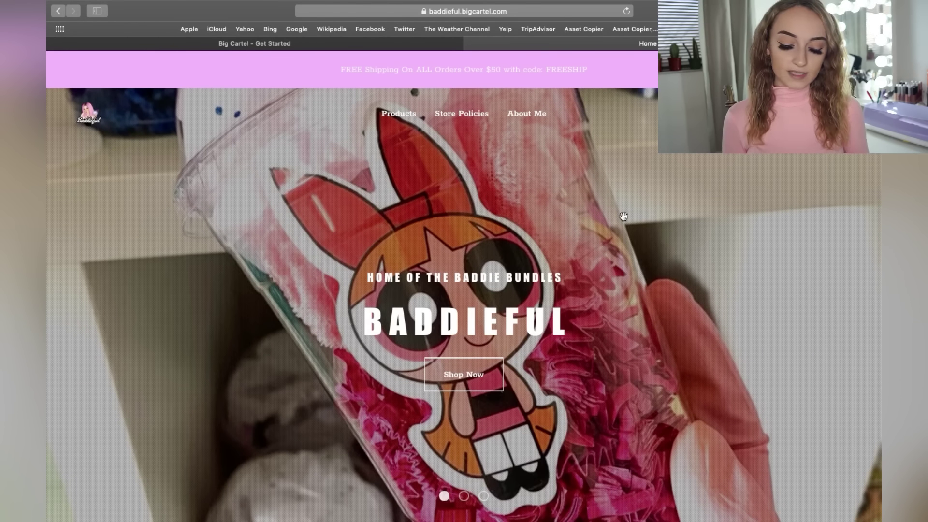
Browse the Baddieful storefront and open its full product listing via Shop Now.
scroll(491, 199, "down", 2)
scroll(857, 335, "down", 15)
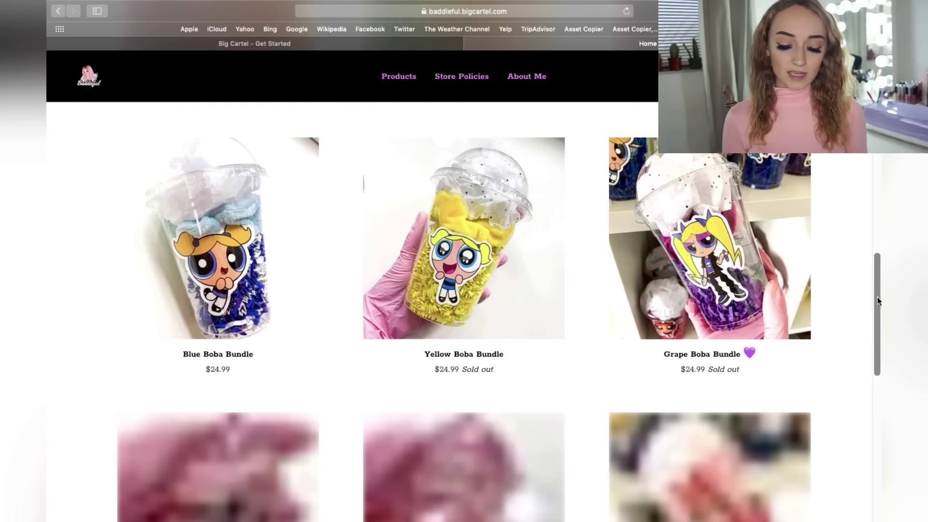
left_click_drag(877, 297, 874, 141)
scroll(845, 305, "down", 10)
scroll(855, 242, "up", 3)
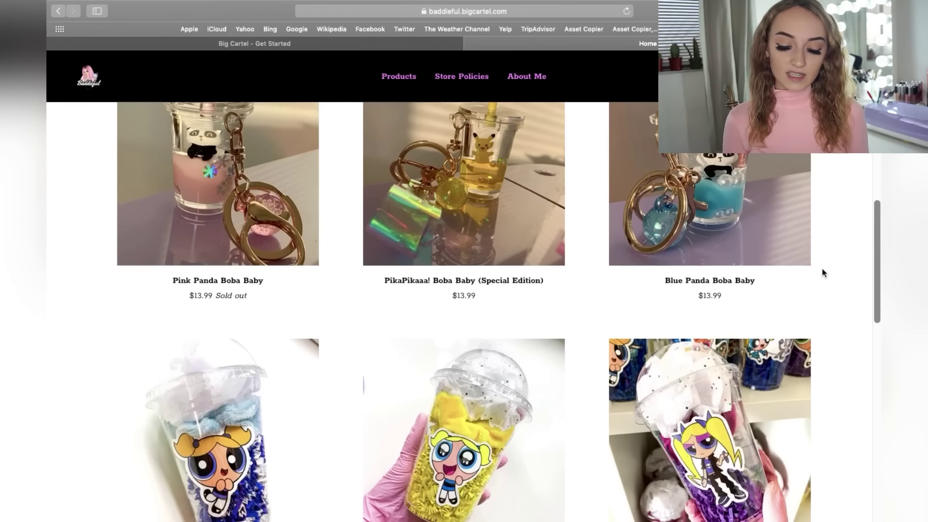
scroll(880, 266, "up", 1)
scroll(877, 271, "down", 7)
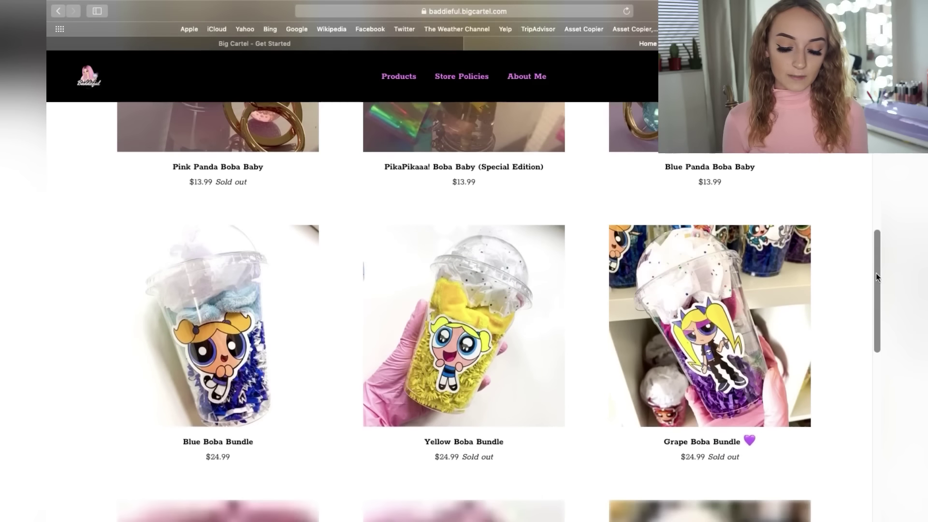
scroll(877, 271, "up", 3)
left_click_drag(878, 268, 877, 145)
left_click(465, 357)
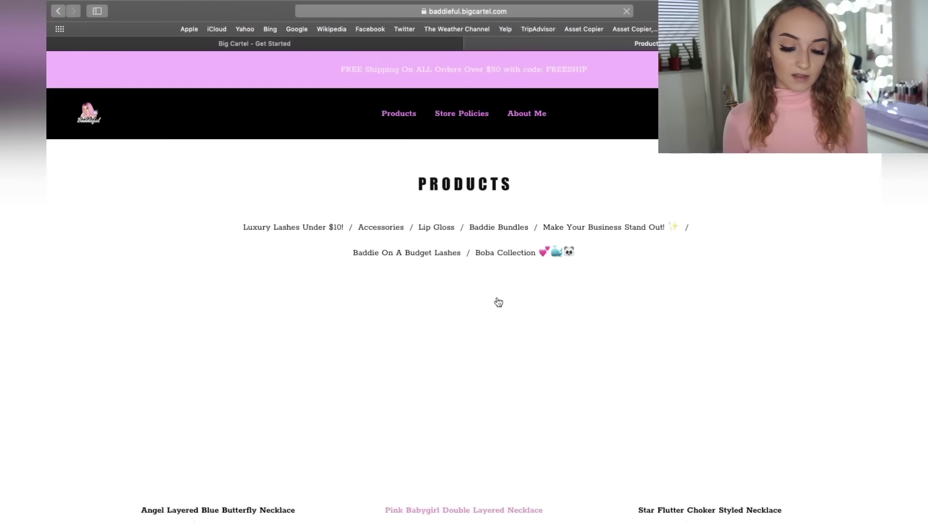
Look through the Baddieful Products page, then return to the Big Cartel Get Started tab.
scroll(498, 302, "down", 2)
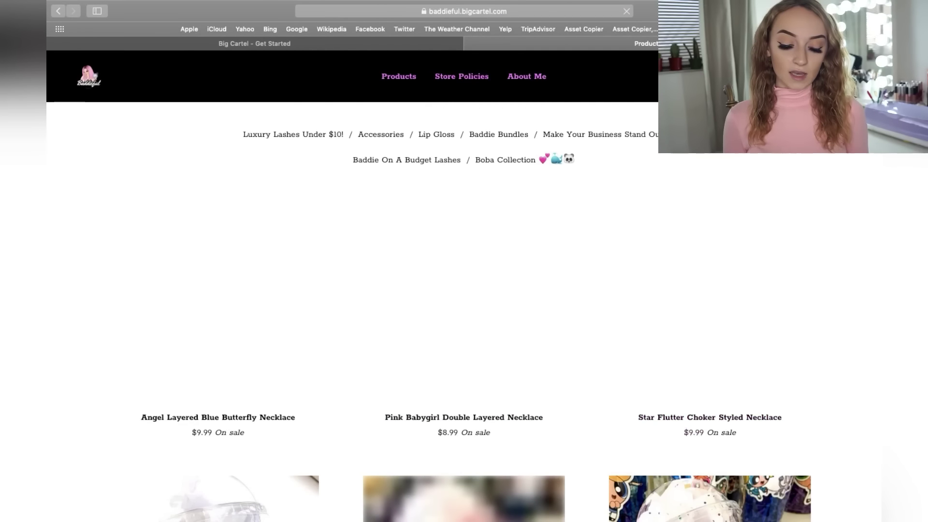
scroll(464, 290, "down", 1)
scroll(465, 290, "up", 2)
scroll(464, 290, "down", 6)
scroll(464, 290, "up", 7)
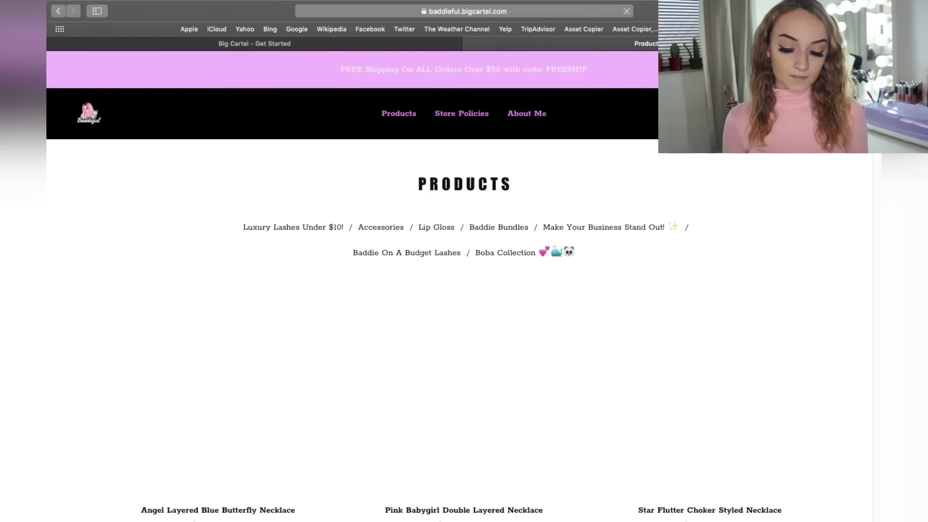
scroll(464, 290, "down", 8)
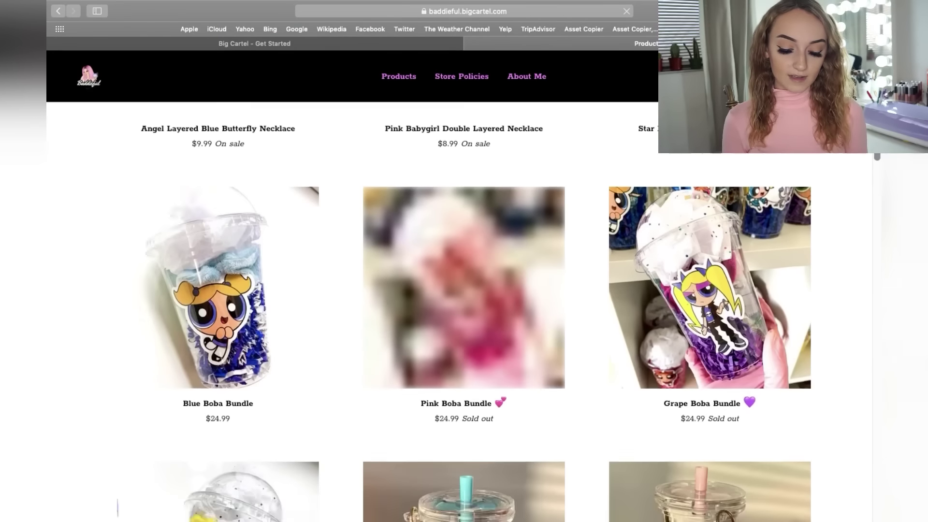
scroll(869, 159, "down", 7)
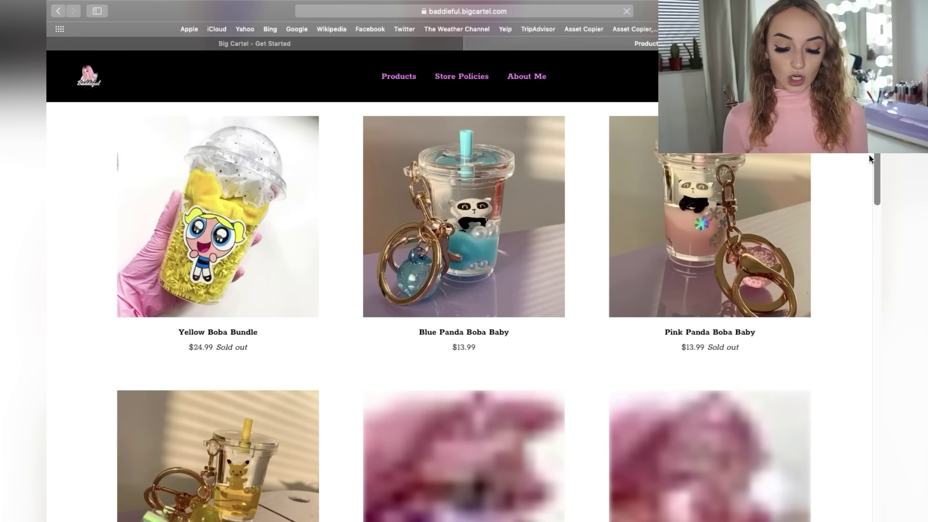
scroll(869, 159, "down", 4)
scroll(876, 176, "up", 18)
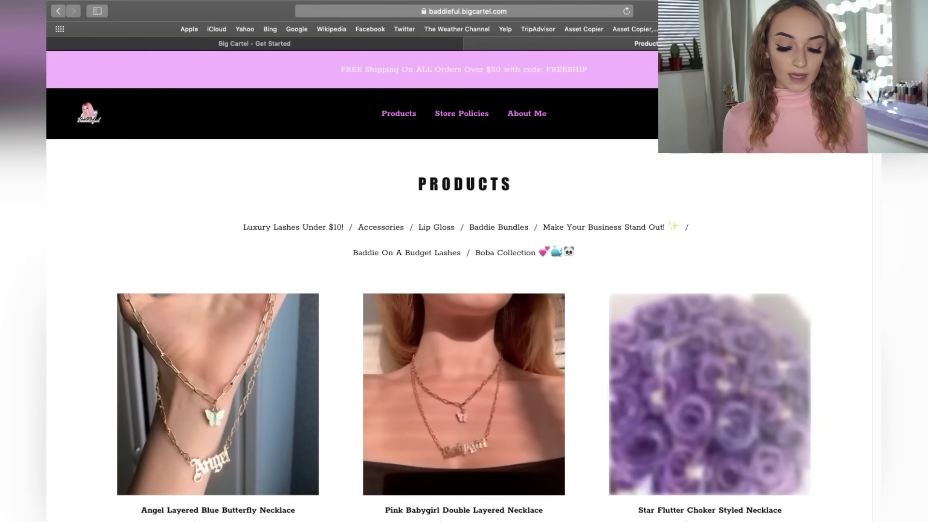
scroll(827, 184, "down", 2)
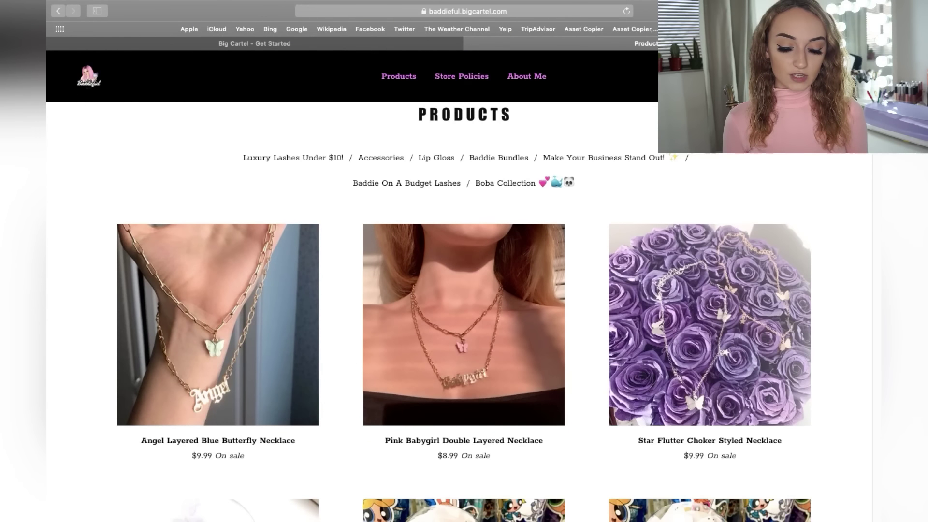
scroll(464, 309, "down", 8)
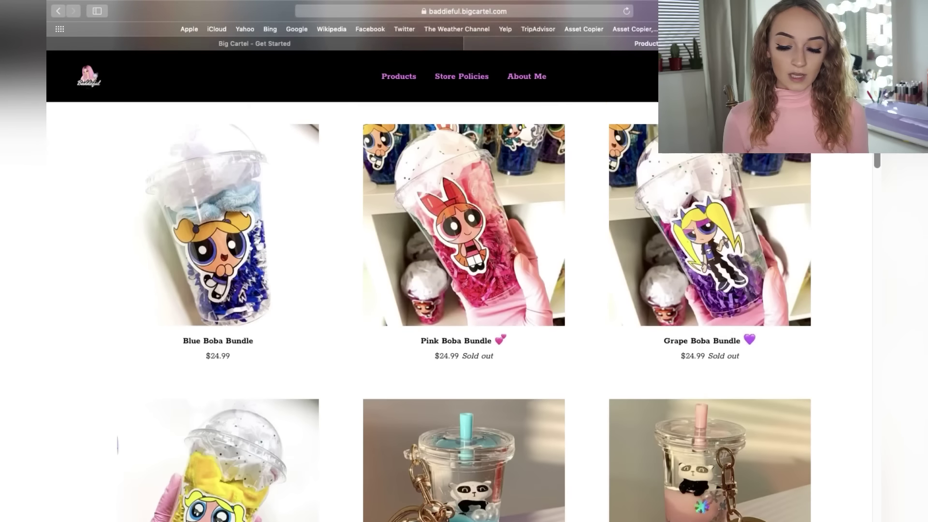
scroll(870, 165, "down", 13)
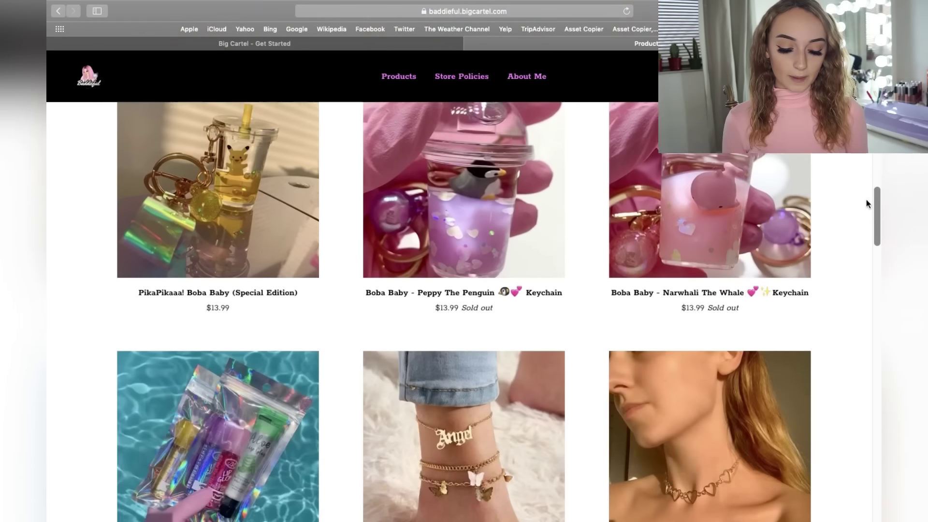
scroll(867, 203, "down", 7)
scroll(861, 227, "up", 2)
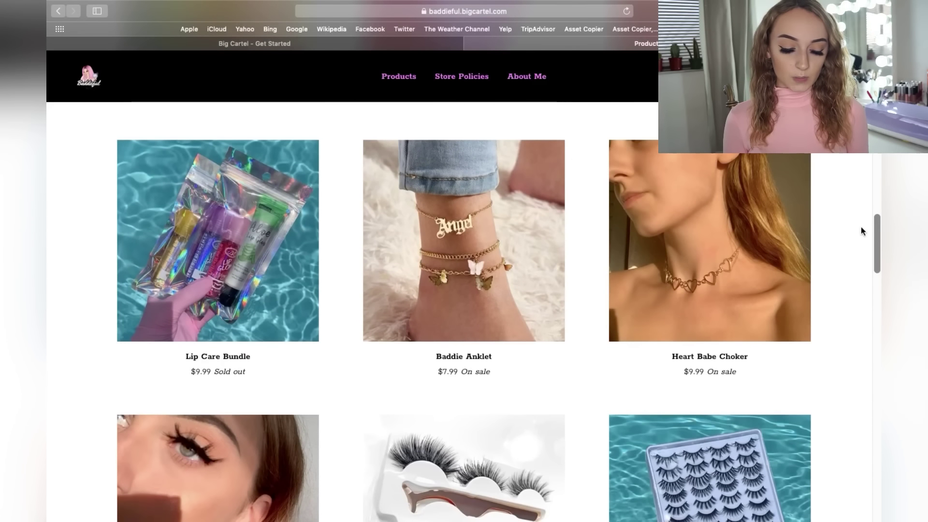
scroll(862, 242, "down", 6)
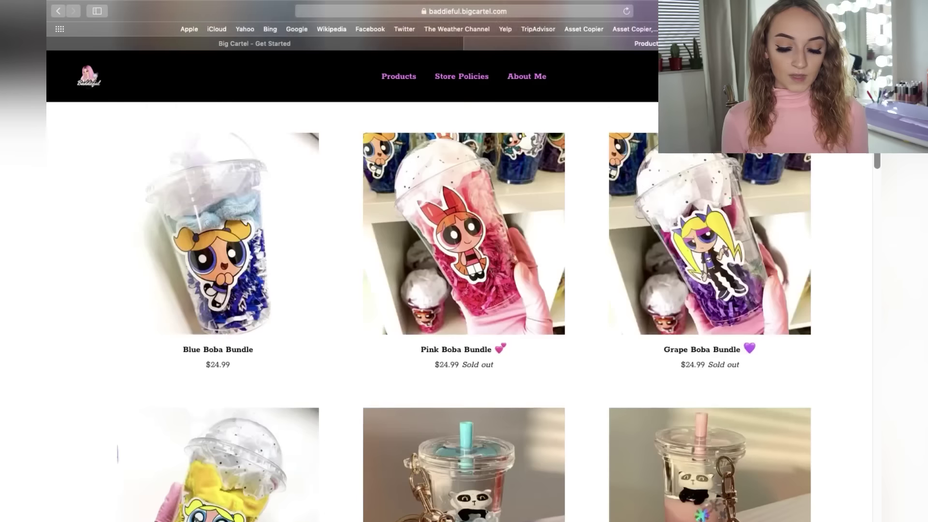
scroll(864, 262, "up", 10)
left_click(431, 44)
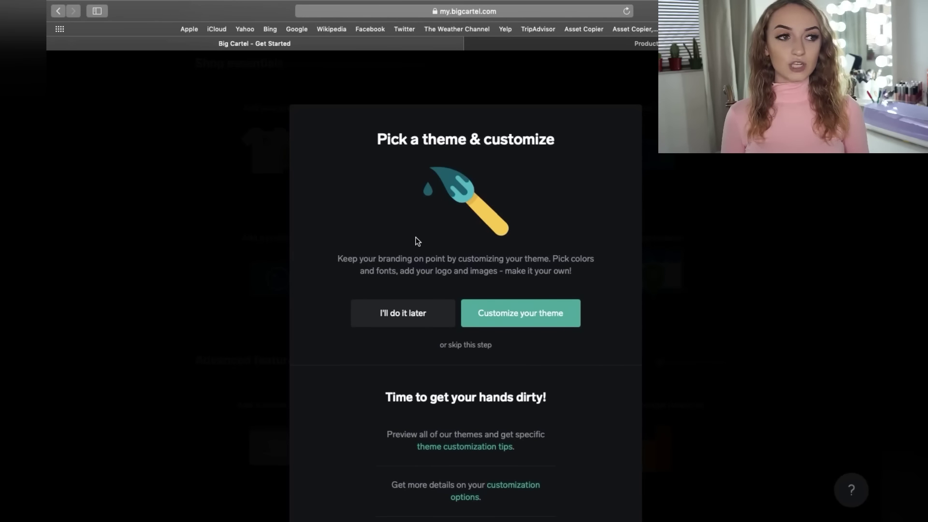
Choose Customize your theme to open the Design editor.
left_click(528, 317)
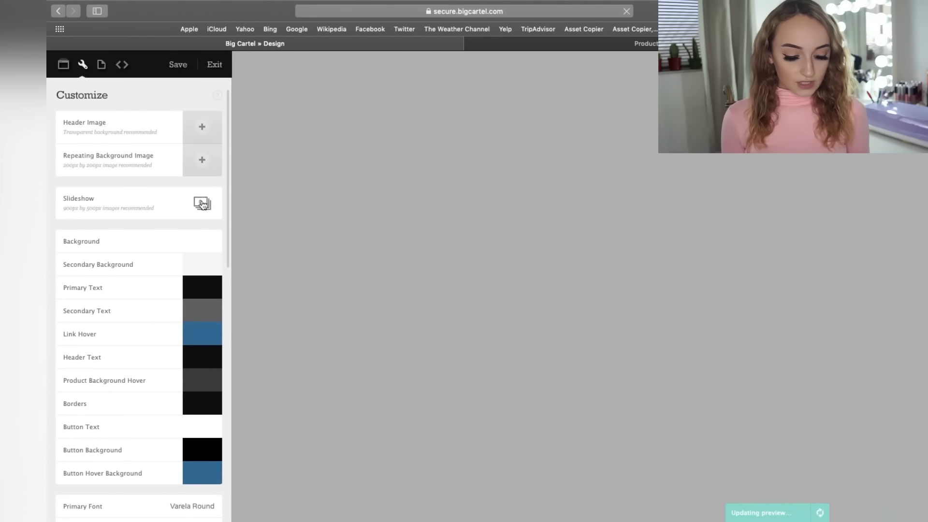
Expand the Slideshow settings and review the empty image slots in the sidebar.
left_click(202, 204)
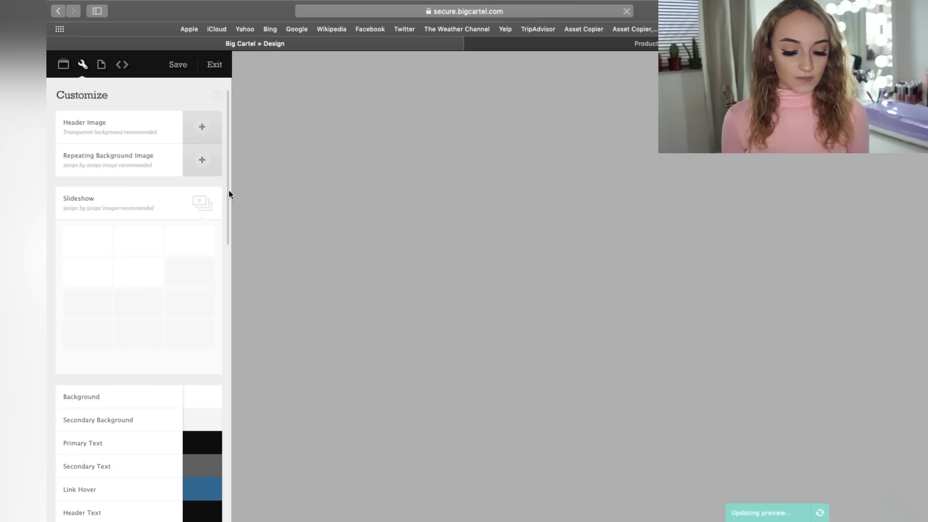
left_click_drag(228, 193, 226, 469)
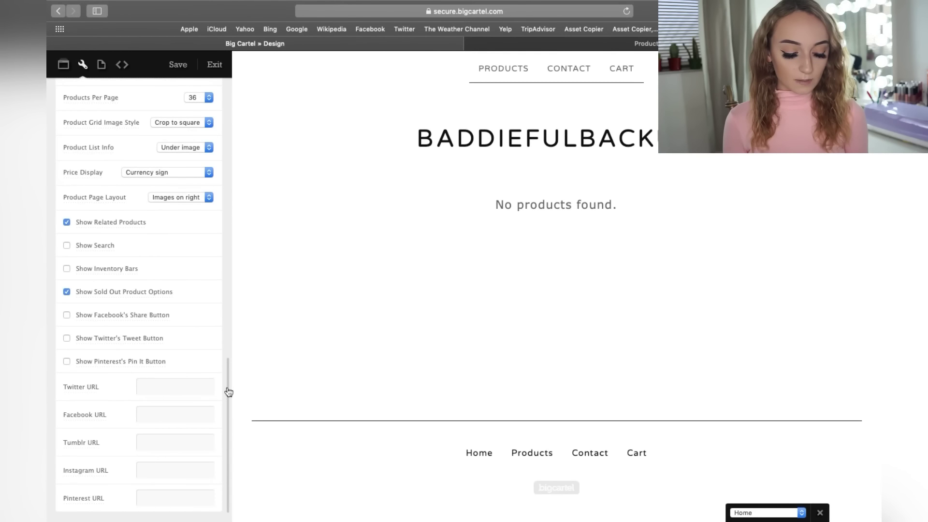
left_click_drag(228, 391, 225, 113)
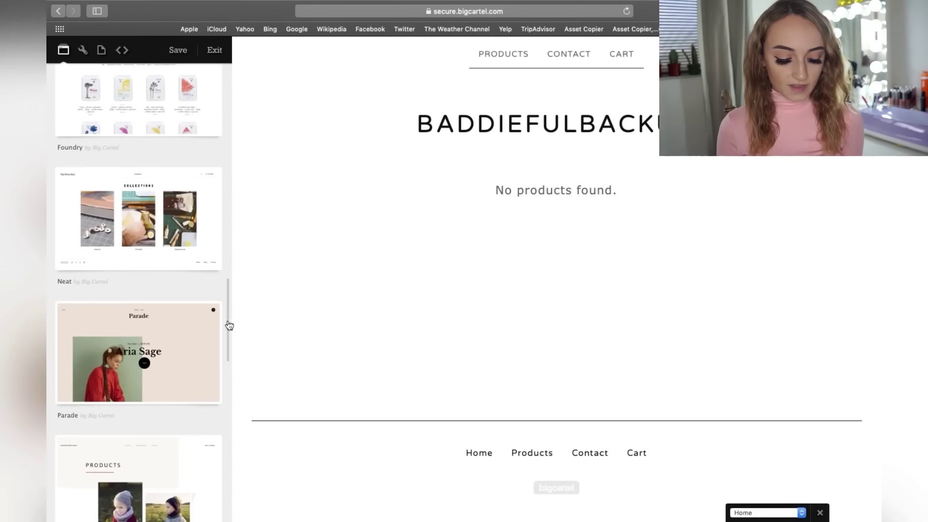
Apply the Neat theme to the shop and bring up its Customize settings.
mouse_move(229, 325)
left_mouse_down()
mouse_move(228, 334)
mouse_move(225, 311)
left_mouse_up()
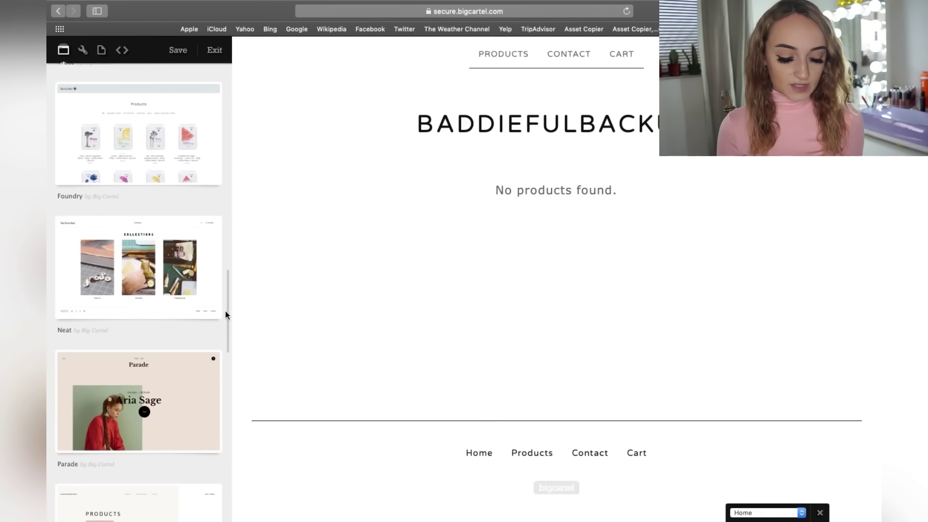
left_click(153, 286)
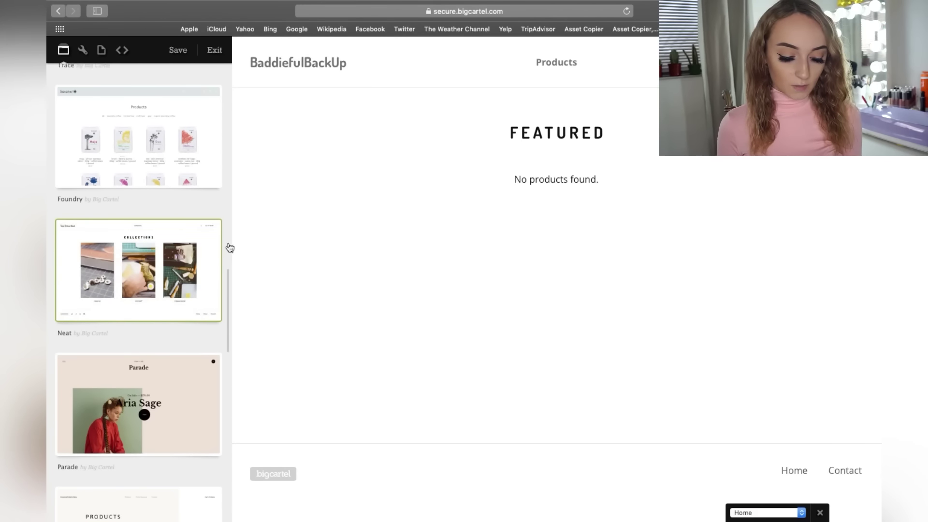
left_click_drag(228, 249, 237, 76)
scroll(227, 107, "up", 5)
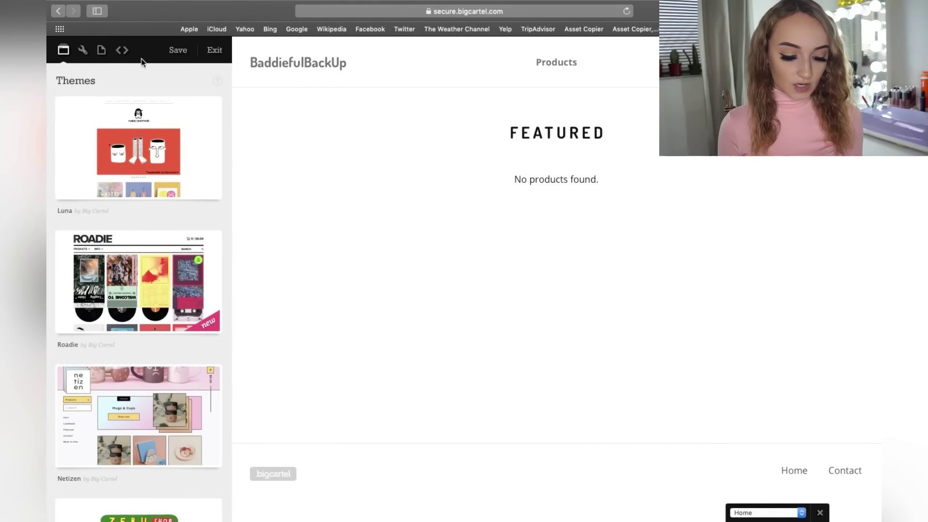
left_click(82, 50)
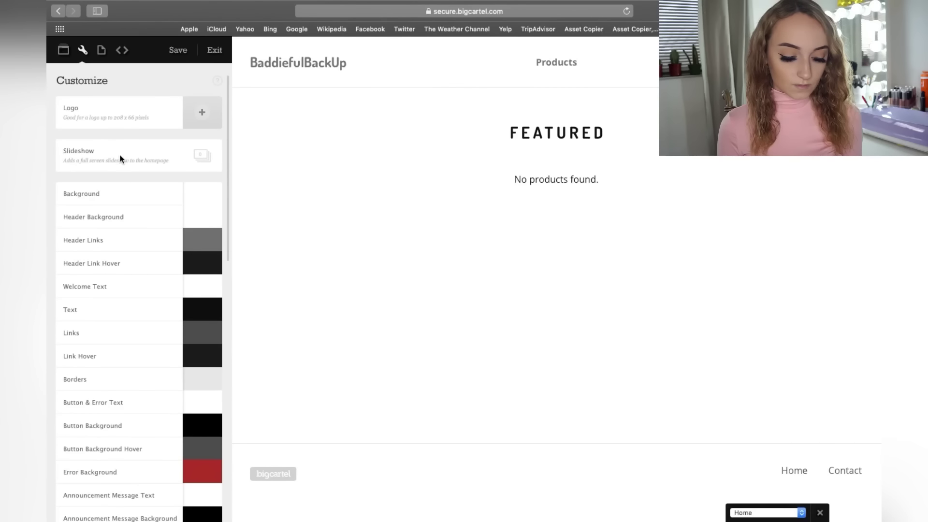
Open Google in a new browser tab.
left_click(118, 7)
left_click(130, 40)
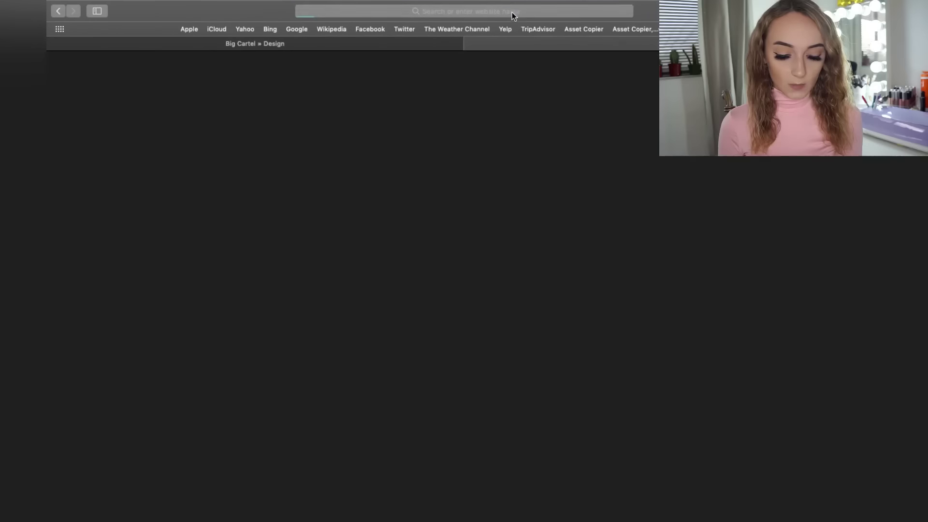
left_click(512, 11)
type("google")
key("Return")
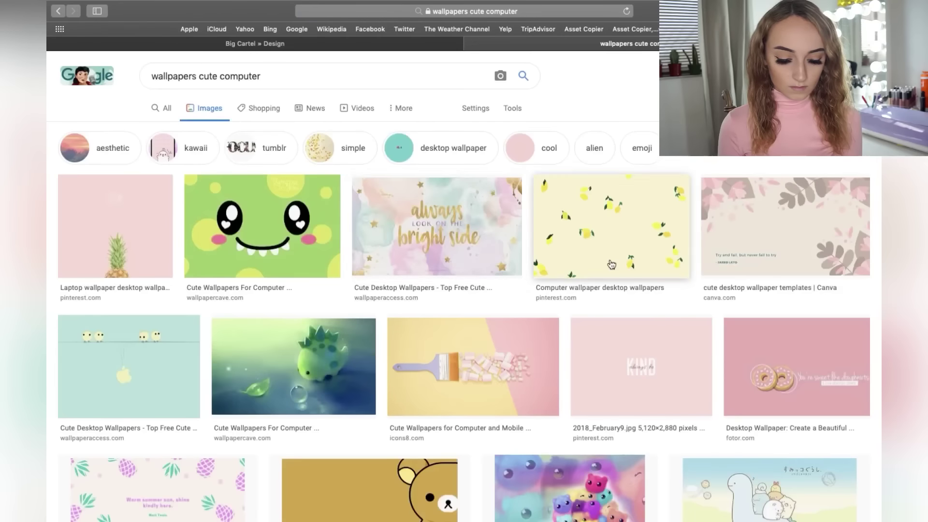
Save the yellow lemon-pattern wallpaper from the image results to the computer.
left_click(654, 213)
right_click(654, 212)
left_click(696, 354)
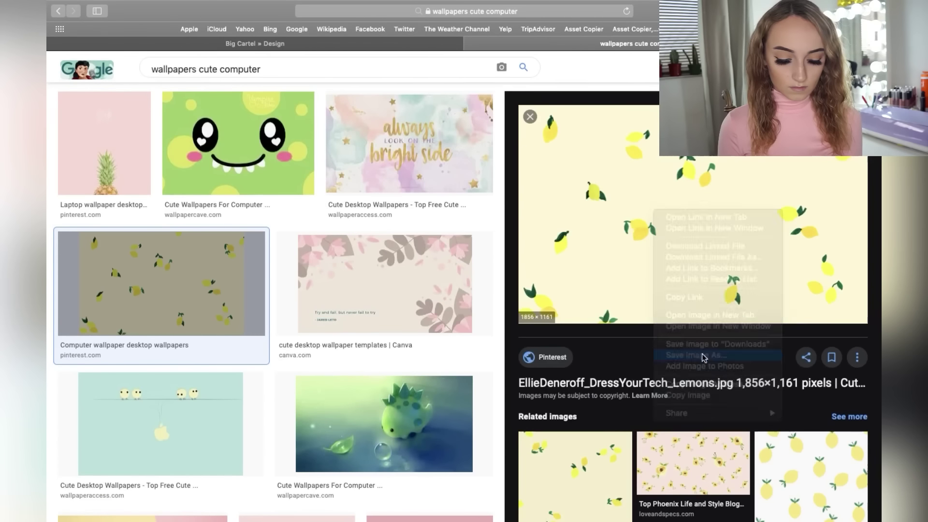
key("Return")
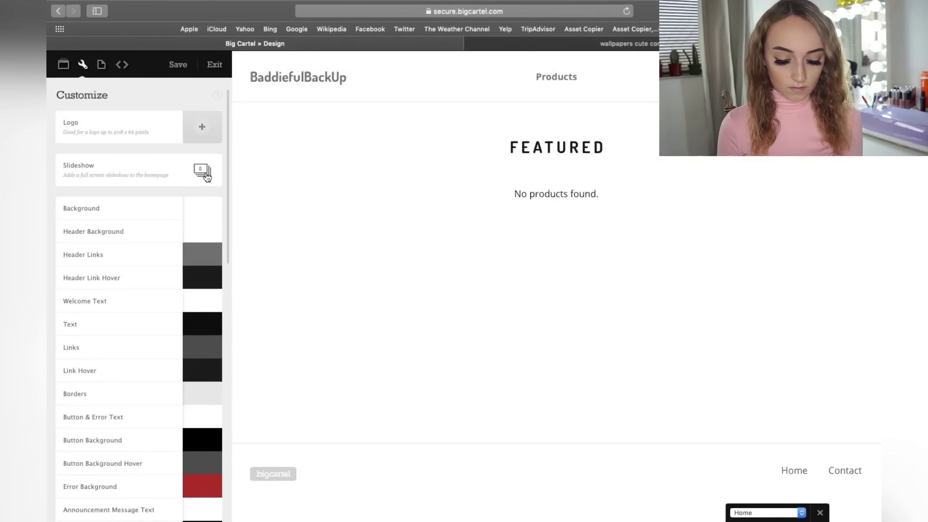
Upload the saved lemons image as the first homepage slideshow image.
left_click(203, 172)
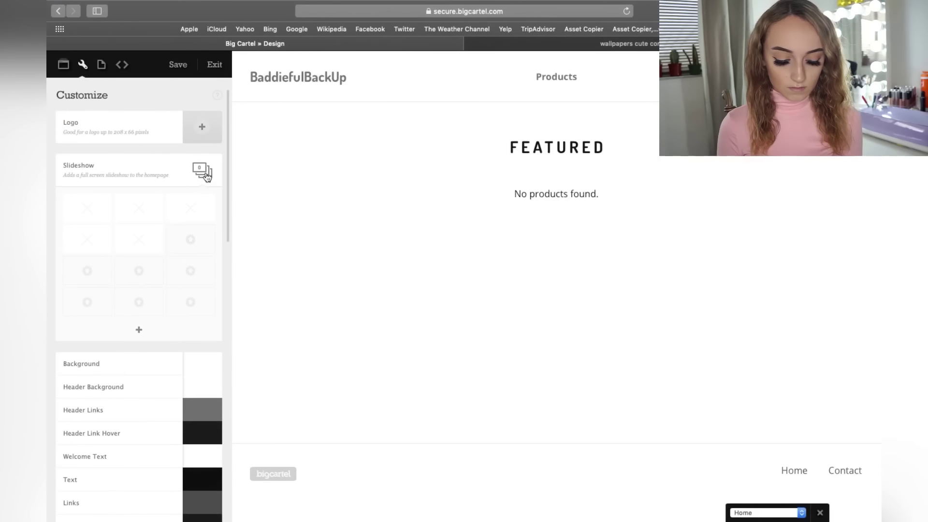
left_click(138, 331)
left_click(667, 63)
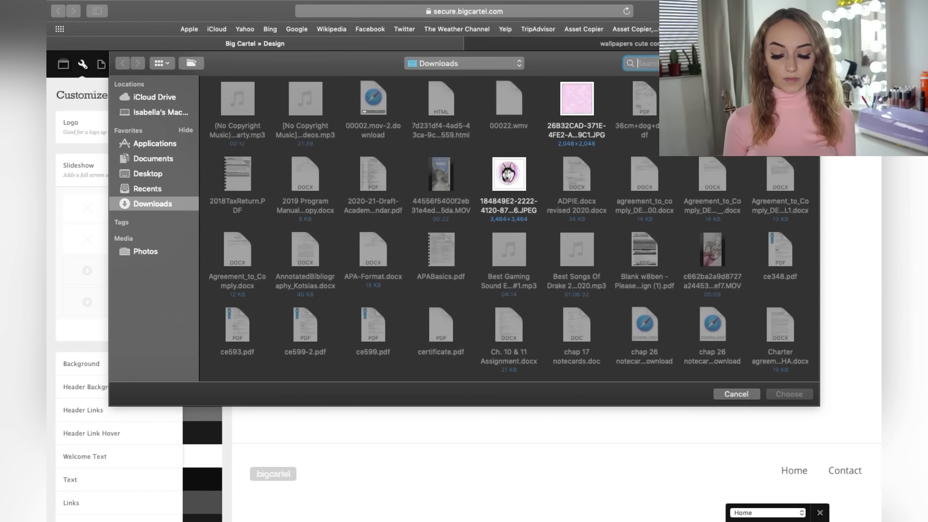
type("lemon")
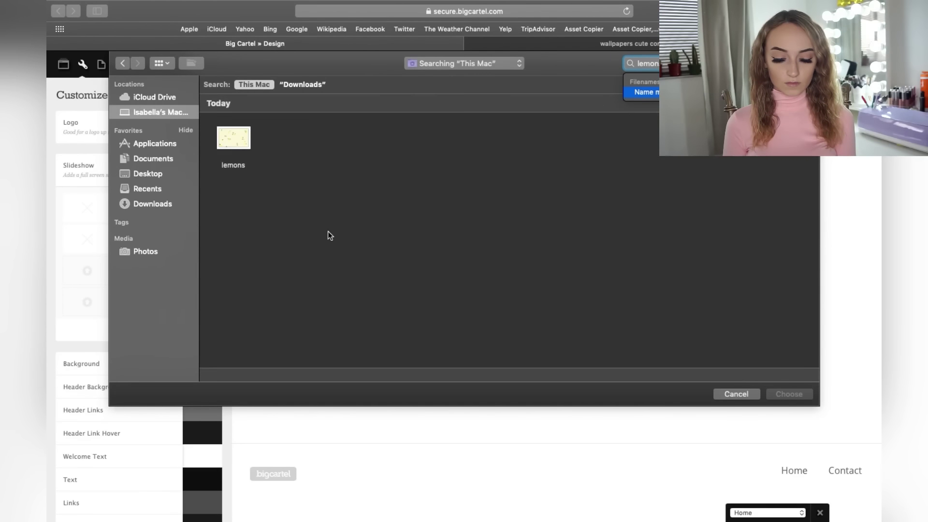
double_click(221, 135)
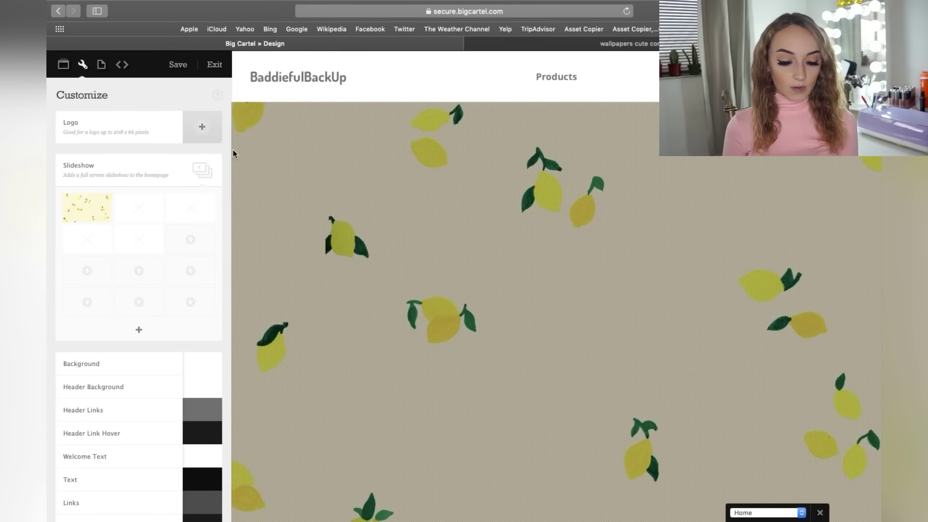
scroll(229, 154, "down", 5)
scroll(232, 173, "up", 5)
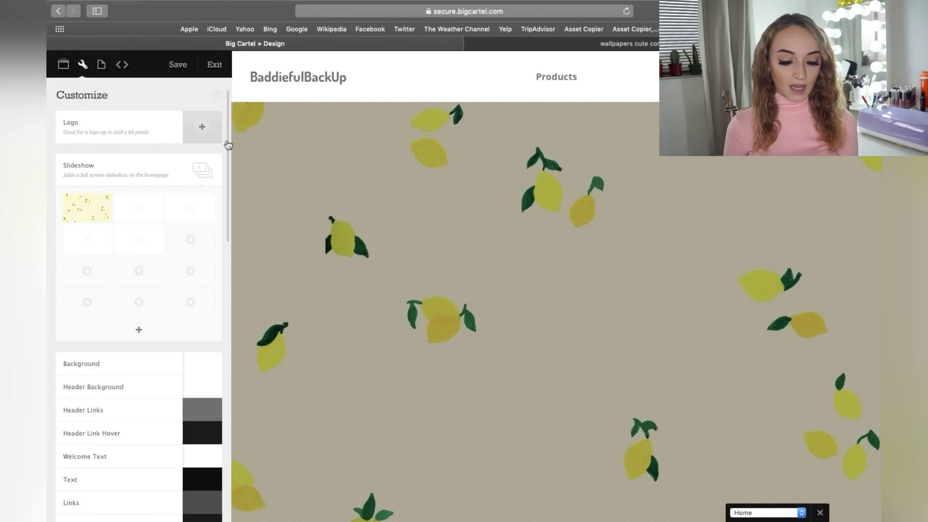
Set the header font to Georgia.
left_click_drag(228, 145, 219, 324)
left_click(203, 186)
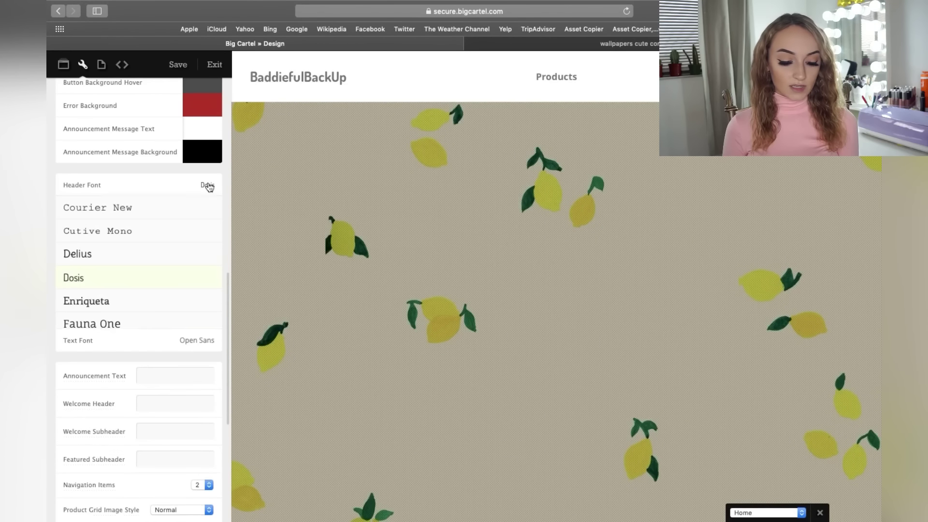
left_click(140, 323)
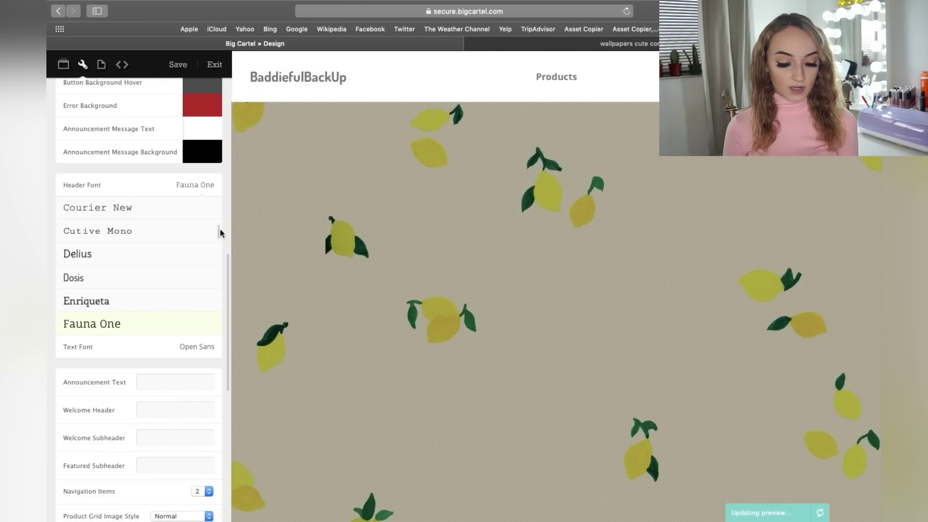
left_click_drag(217, 230, 220, 242)
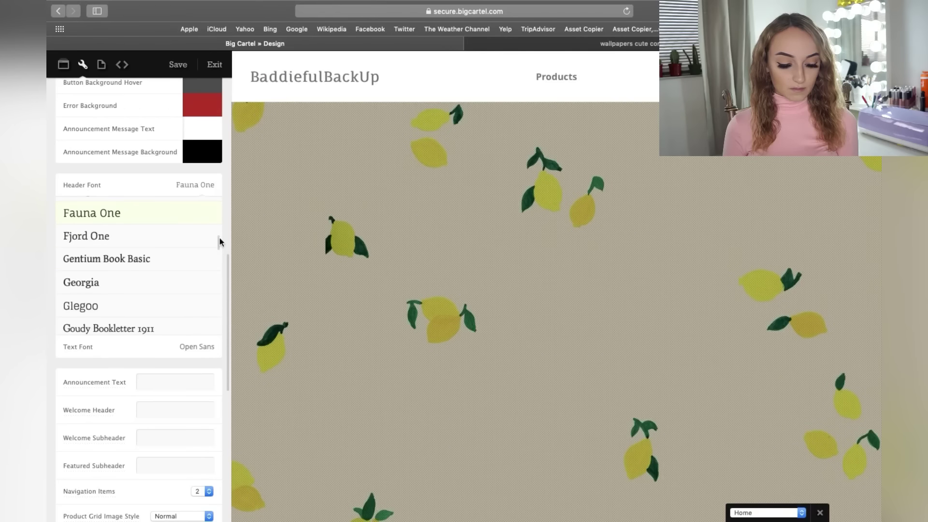
left_click(138, 285)
Set the body text font to Overlock.
left_click(195, 352)
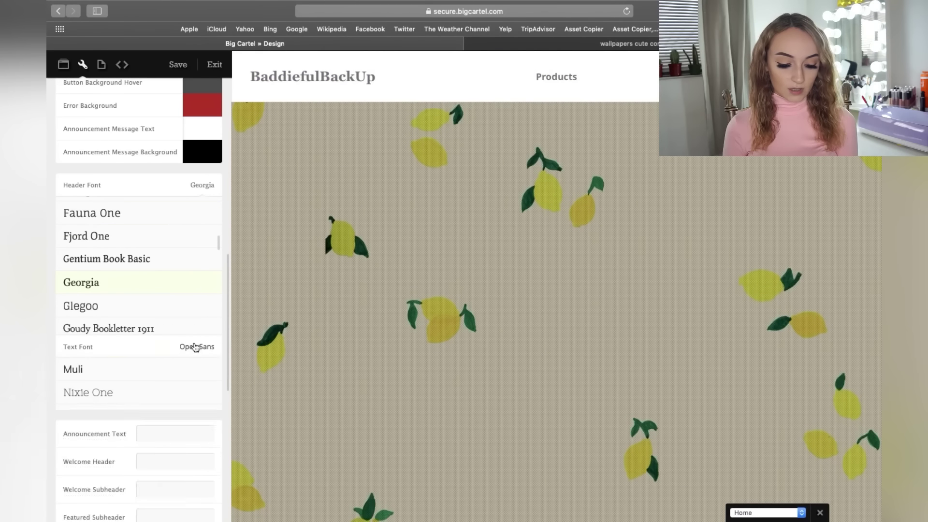
left_click(99, 463)
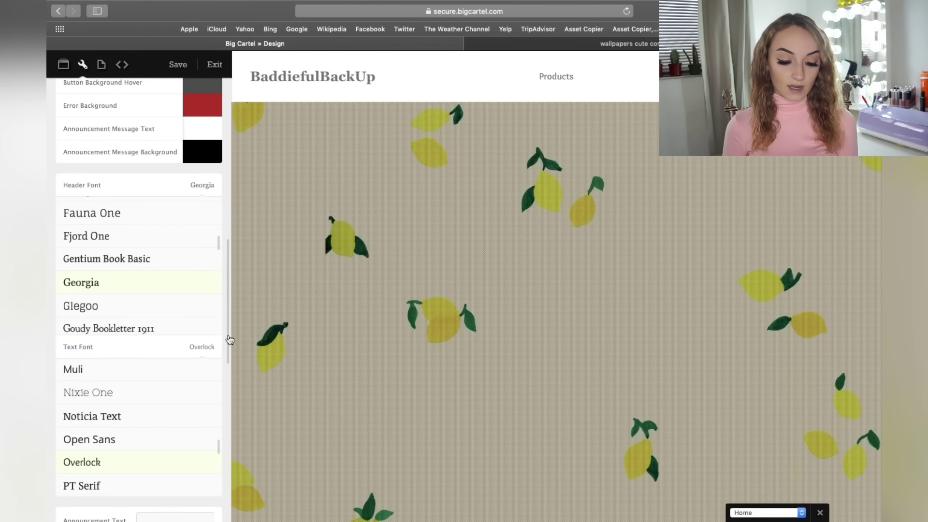
left_click_drag(229, 340, 225, 427)
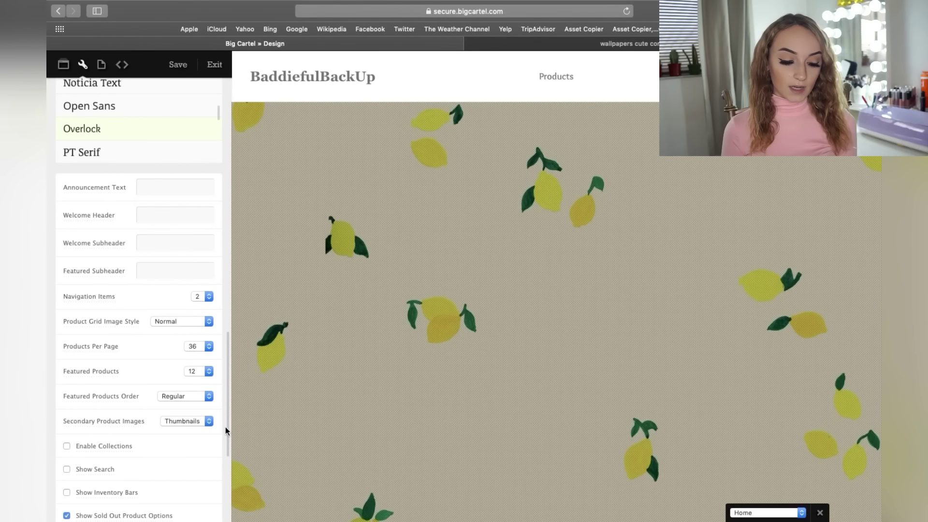
left_click_drag(225, 427, 218, 457)
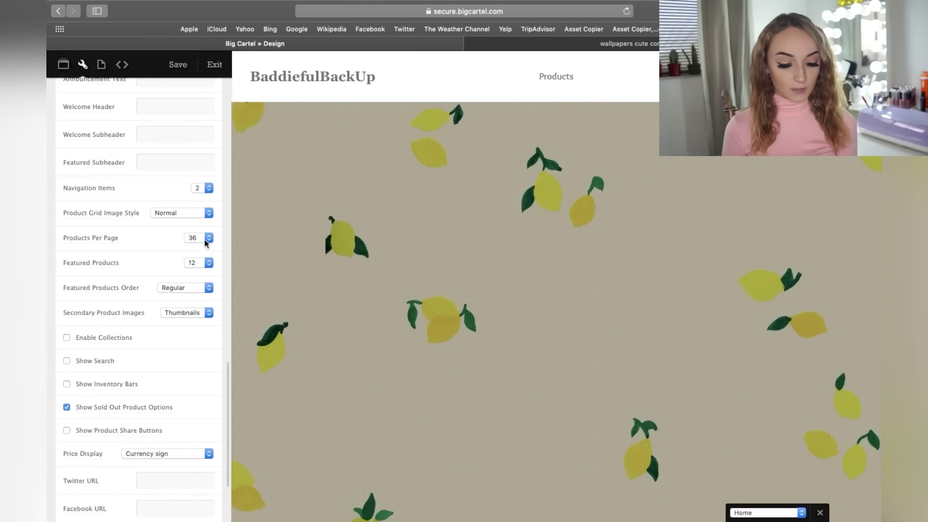
Change the Product Grid Image Style dropdown to 'Fit to square'.
left_click(200, 210)
left_click(200, 211)
left_click(197, 215)
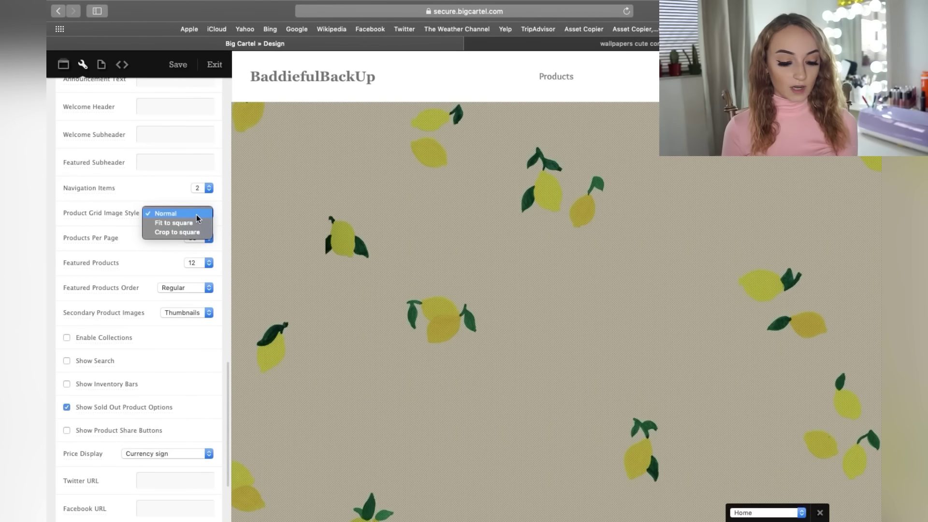
left_click(193, 226)
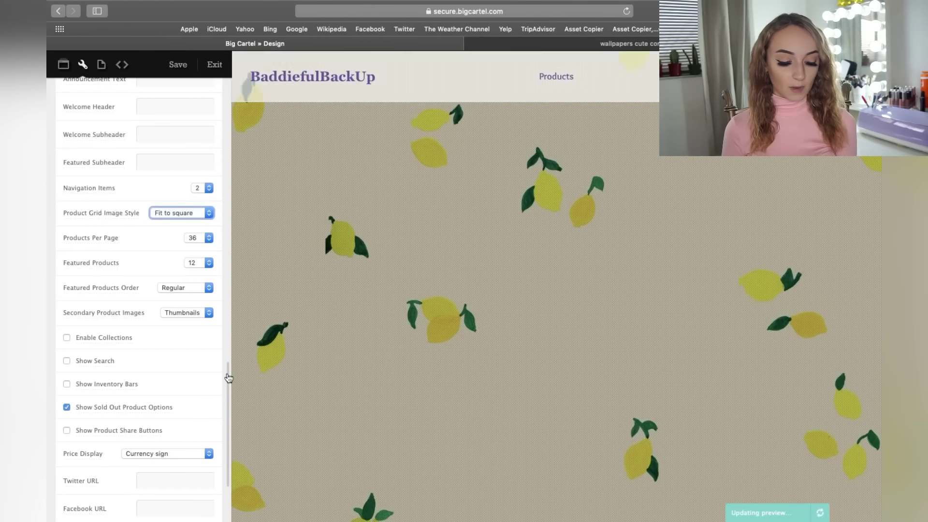
left_click_drag(229, 377, 219, 423)
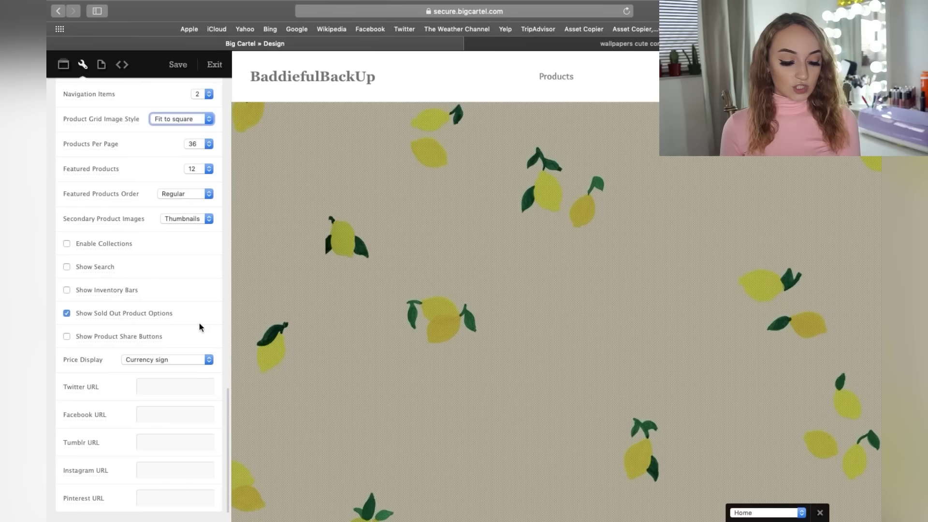
left_click_drag(228, 410, 232, 95)
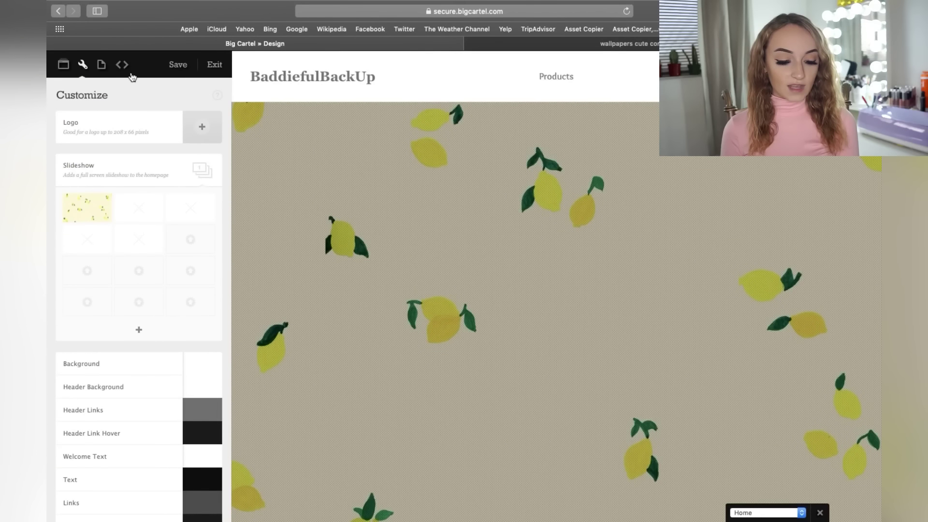
Look through the Pages and Advanced tabs, then leave the design editor for Products.
left_click(101, 64)
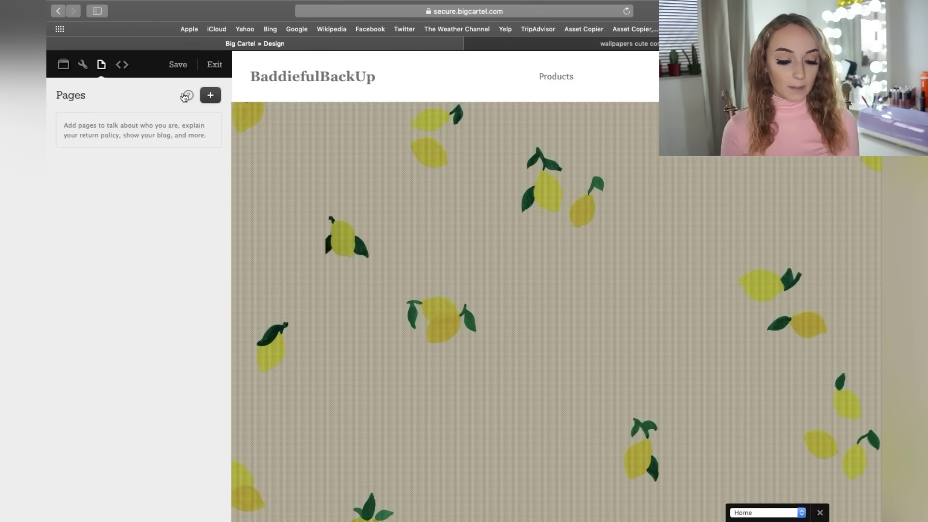
left_click(122, 65)
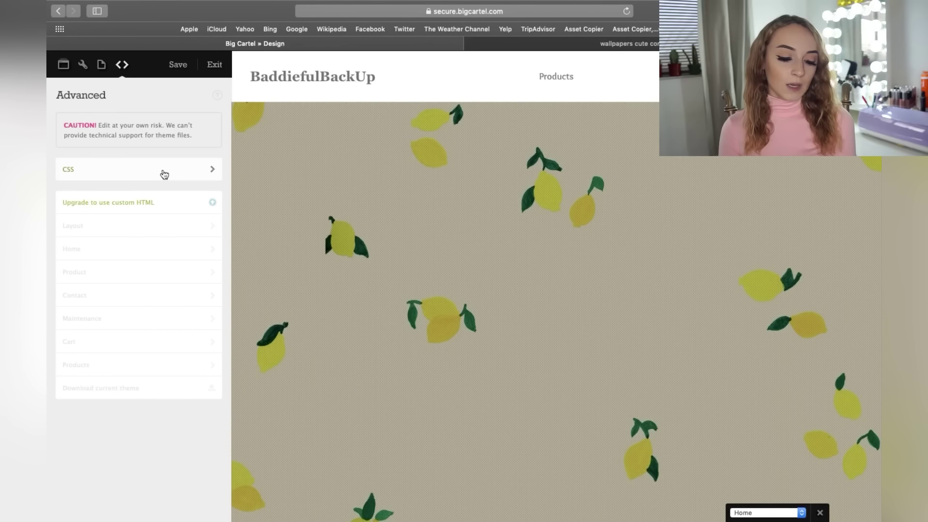
left_click(101, 65)
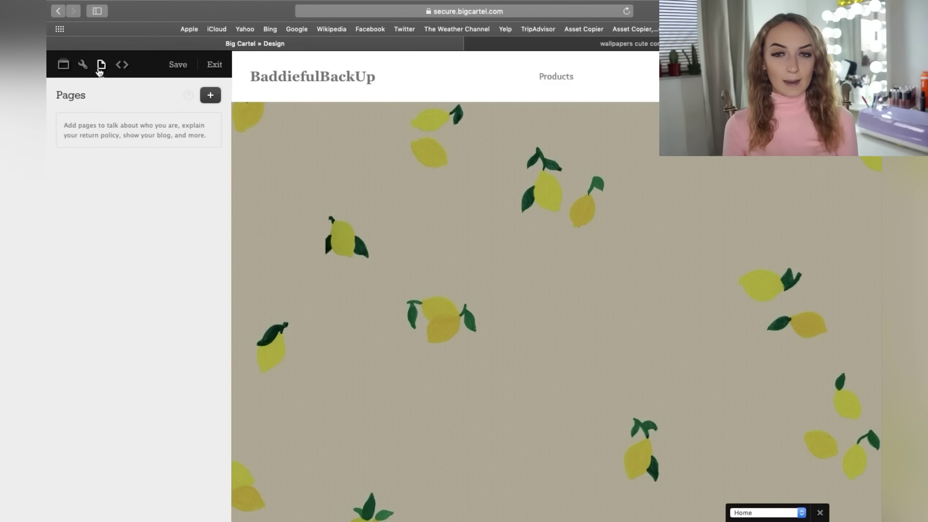
left_click(122, 65)
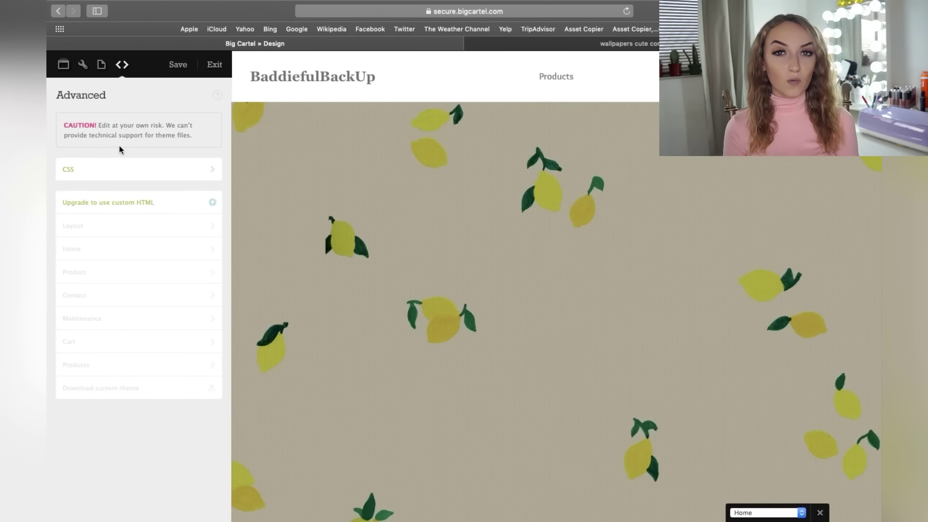
left_click(102, 66)
left_click(85, 67)
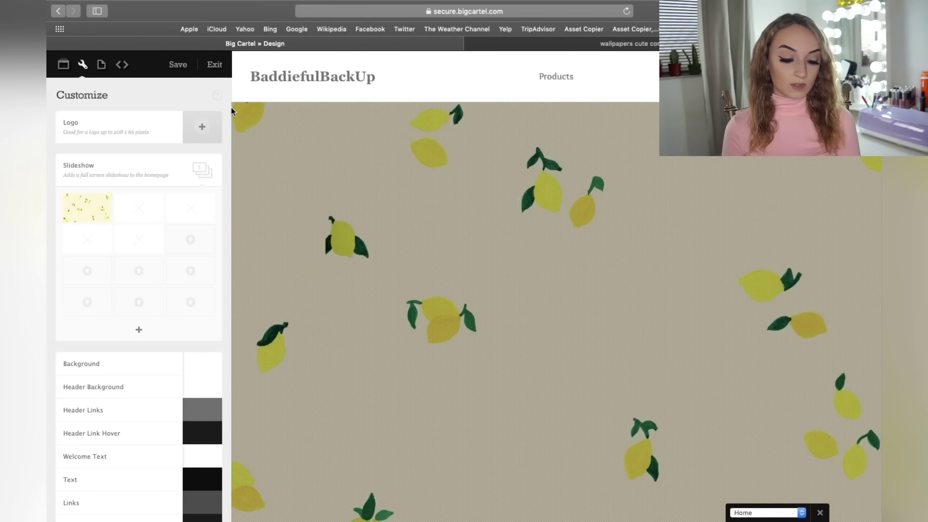
left_click(215, 65)
Start a new product and add the husky photo from Downloads as its image.
left_click(461, 175)
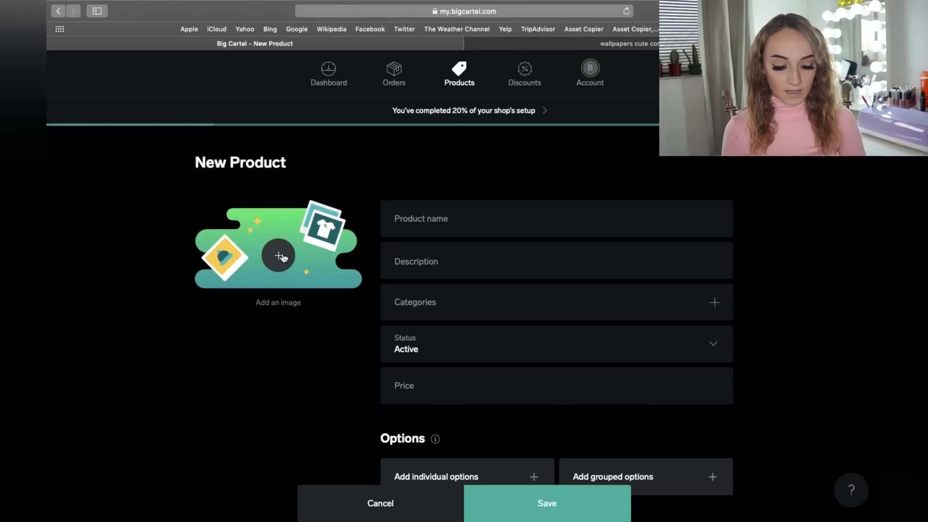
left_click(283, 257)
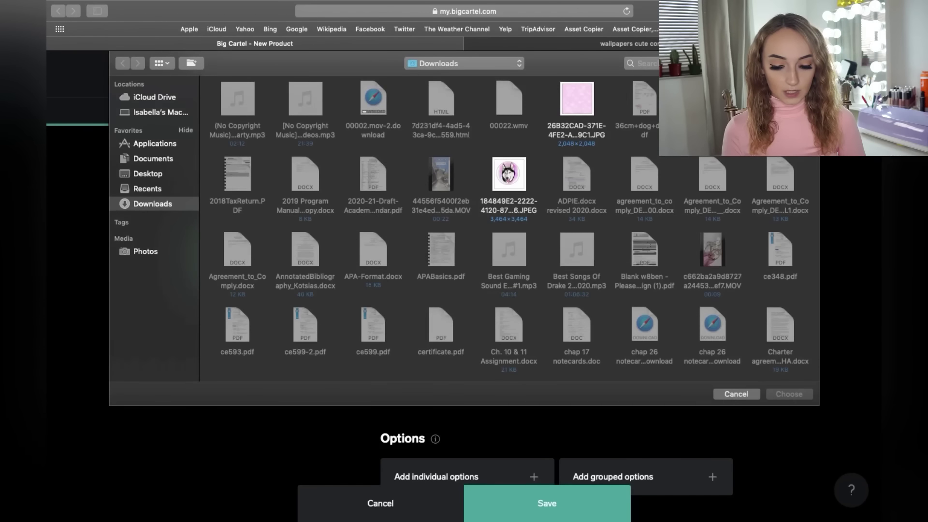
left_click(509, 174)
left_click(781, 395)
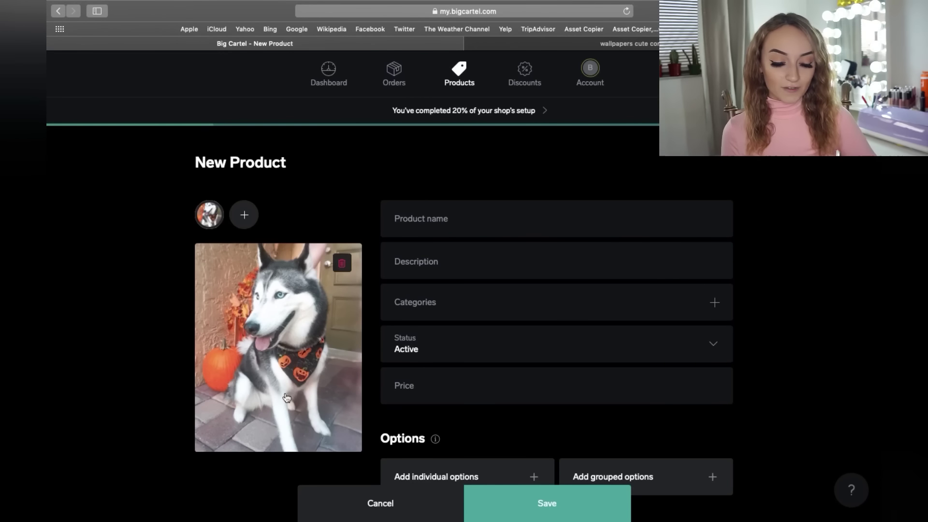
Name the product 'Cute Dog Bandana', correcting the capital letters.
left_click(425, 225)
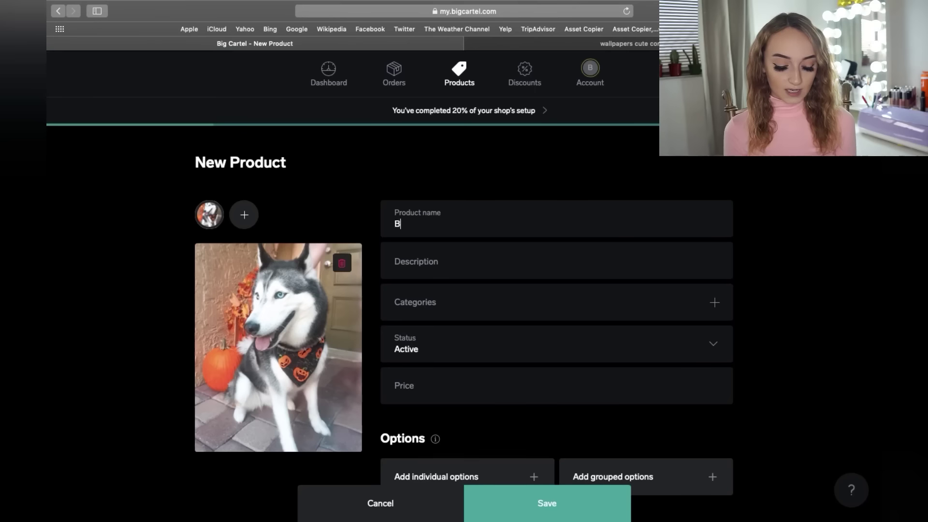
key("BackSpace")
type("Cute dog ban")
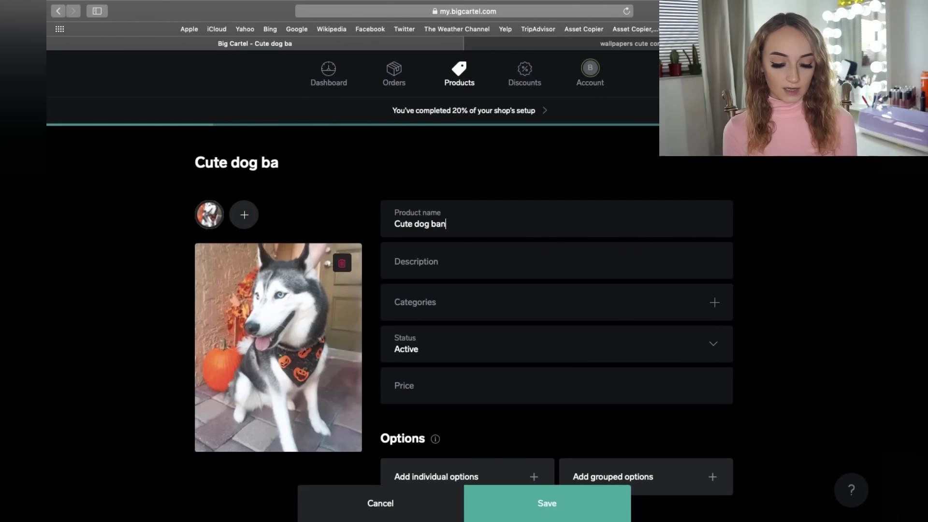
type("dana")
left_click(441, 224)
key("BackSpace")
key("BackSpace")
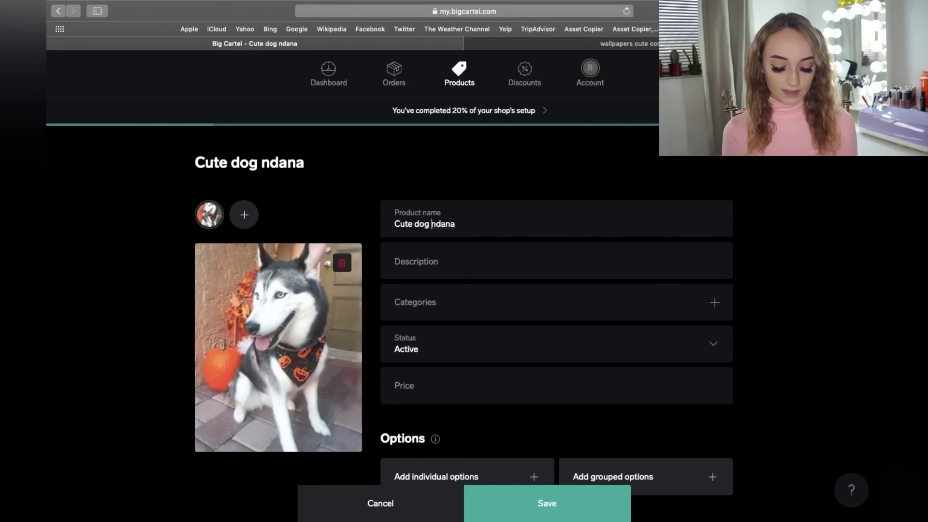
type("Ba")
left_click(421, 225)
key("BackSpace")
type("D")
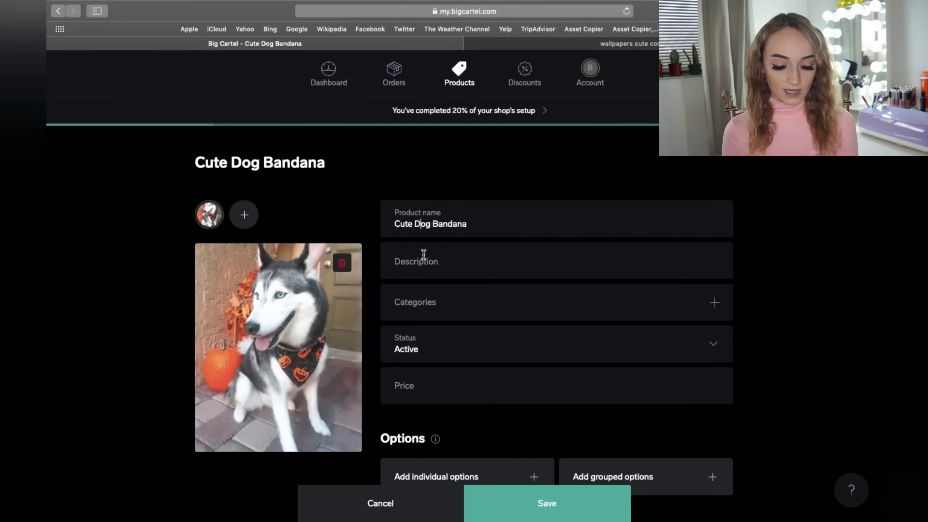
left_click(423, 254)
left_click(443, 327)
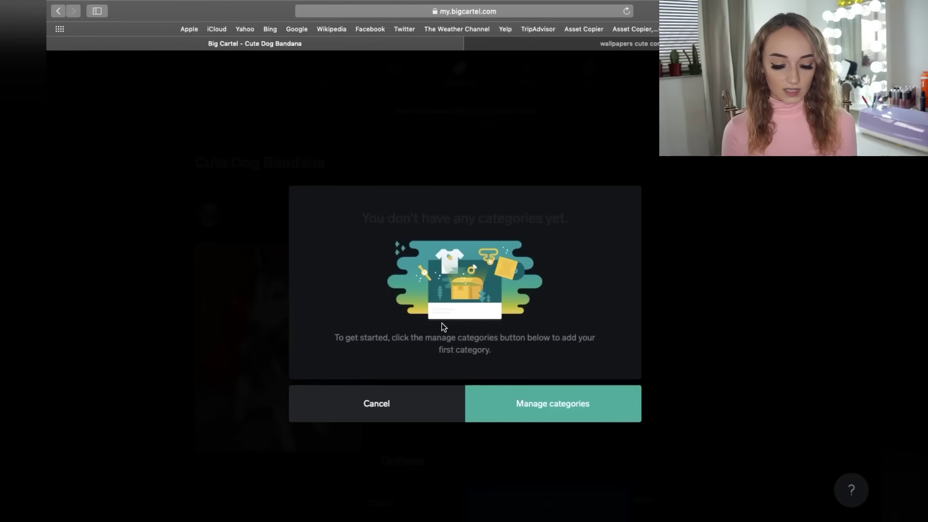
left_click(415, 408)
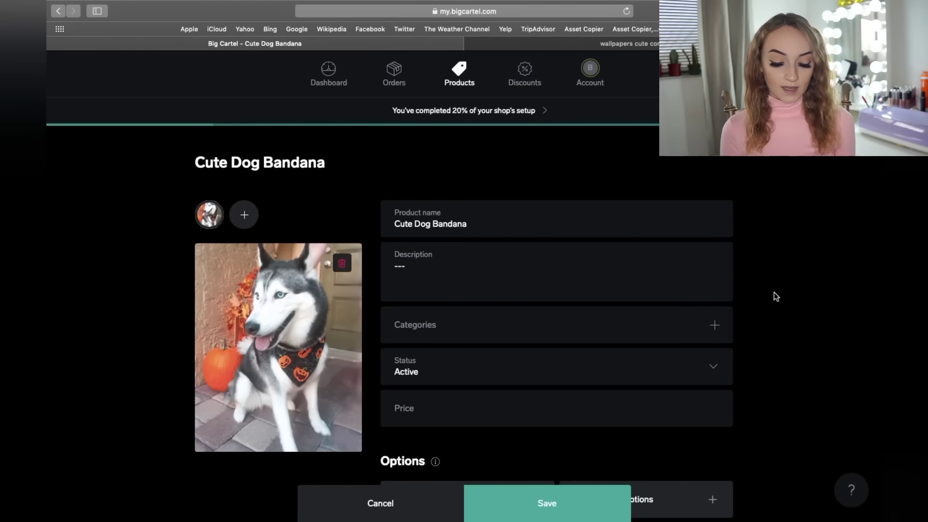
scroll(553, 263, "down", 3)
left_click(568, 251)
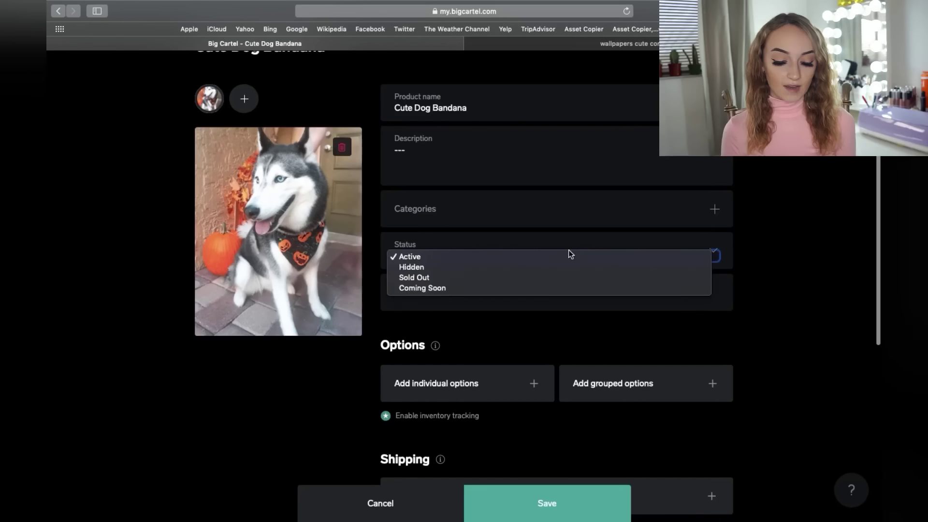
left_click(428, 289)
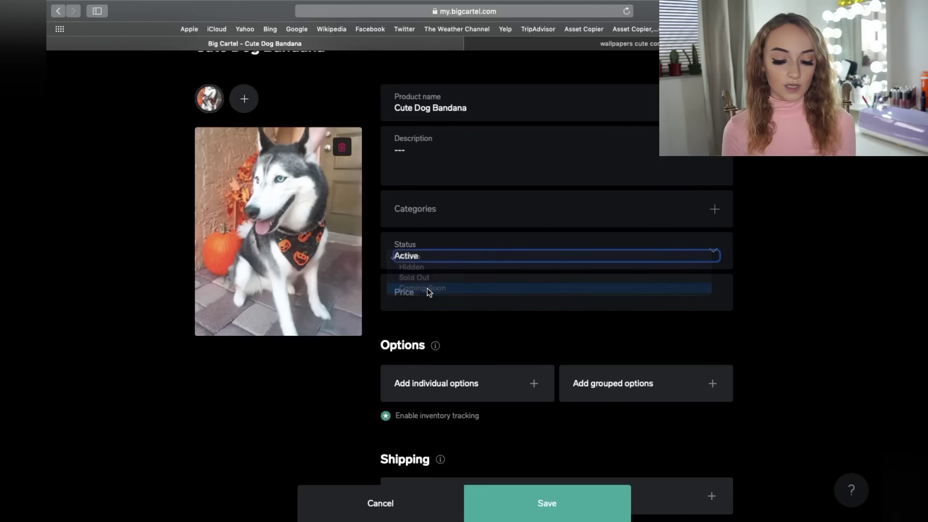
left_click(717, 255)
left_click(609, 222)
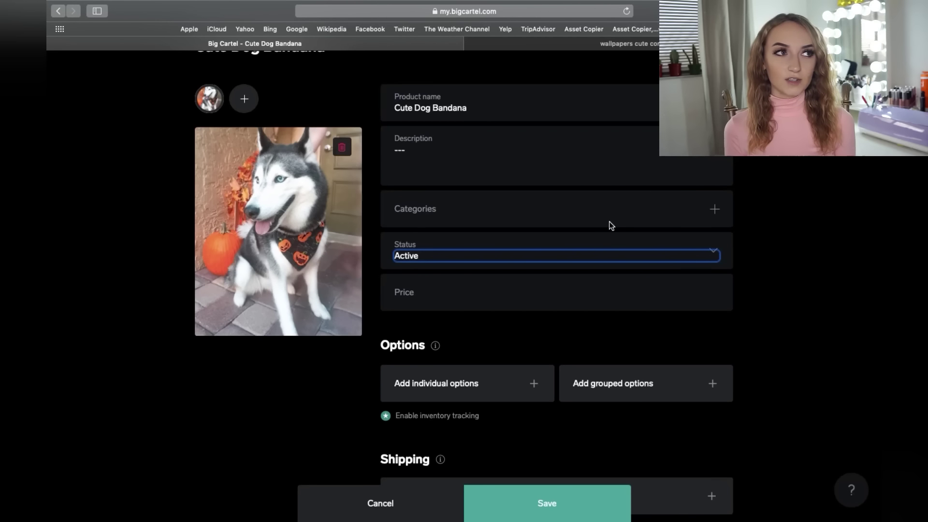
left_click(798, 238)
scroll(800, 238, "down", 2)
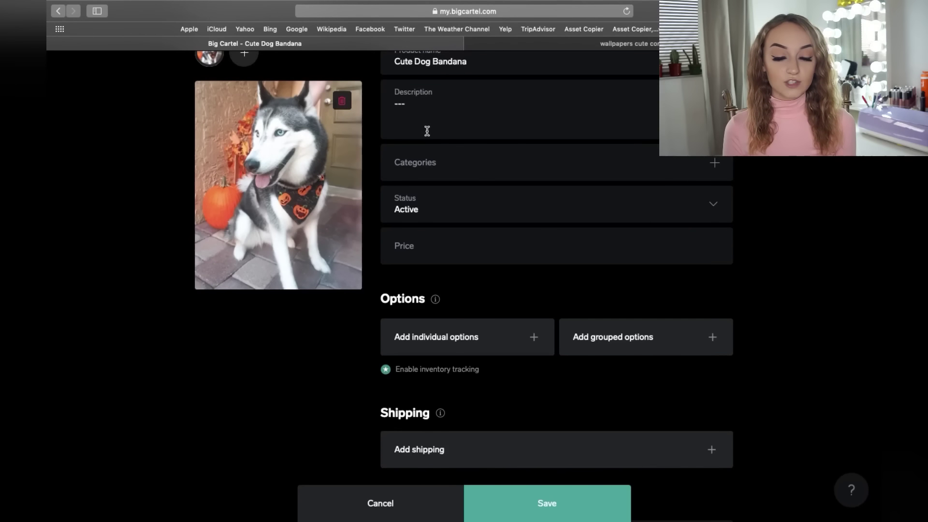
Set the product price to $10.00.
left_click(425, 244)
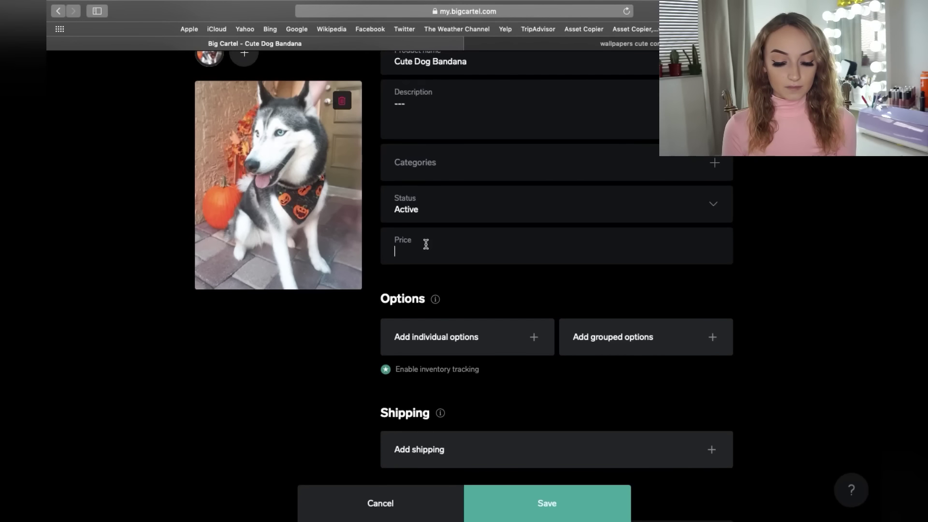
type("10.00")
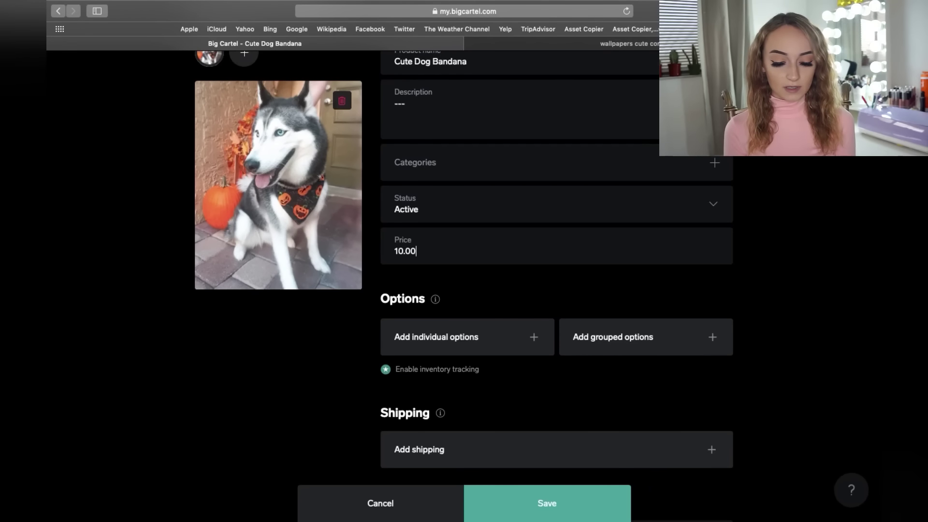
left_click(459, 295)
scroll(458, 296, "down", 5)
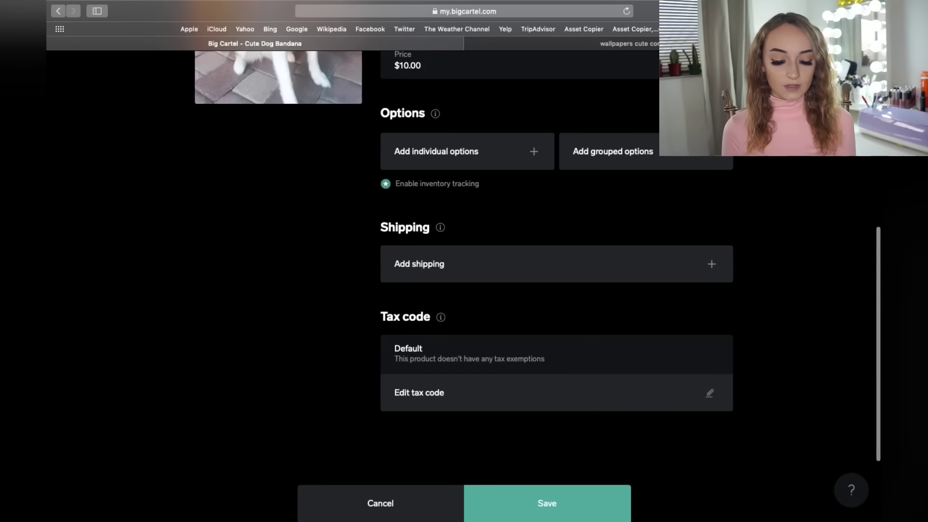
Add $5.50 United States shipping when bought alone and save the product.
left_click(489, 263)
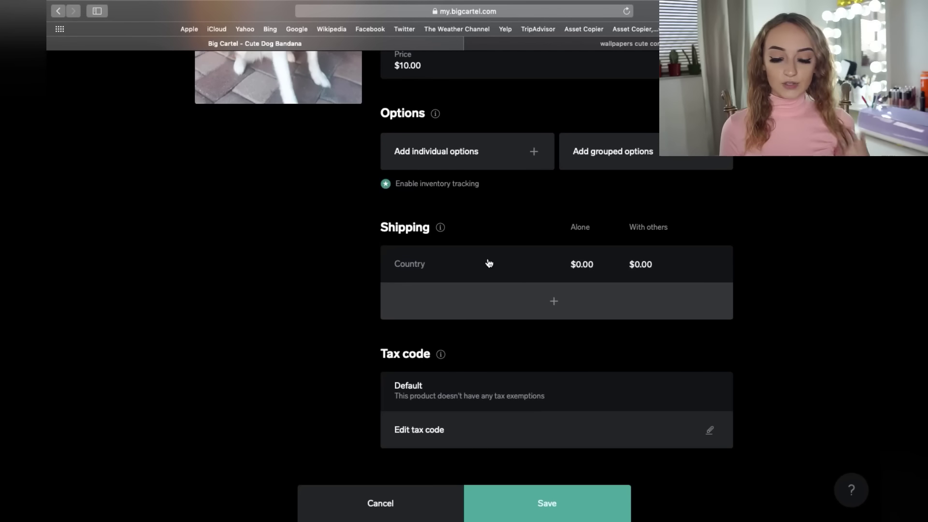
left_click(486, 268)
left_click(485, 270)
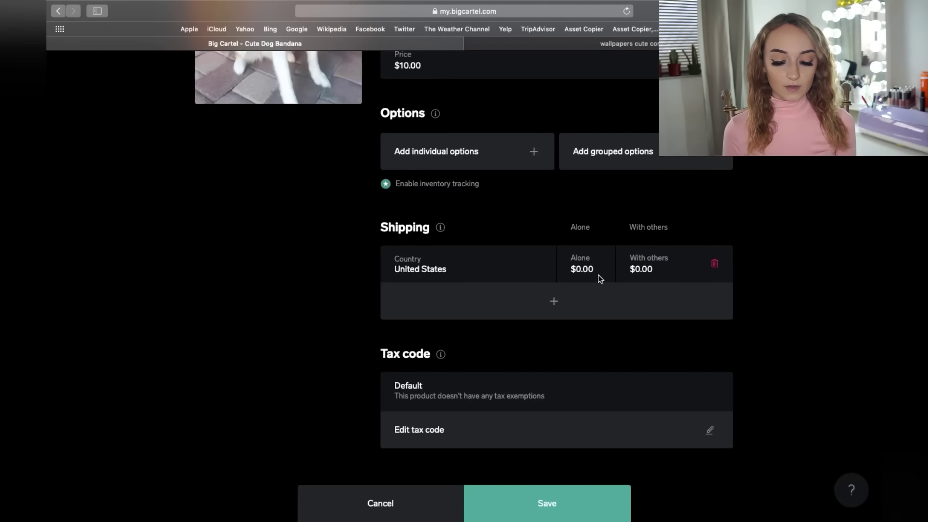
left_click(573, 270)
left_click_drag(601, 266, 548, 269)
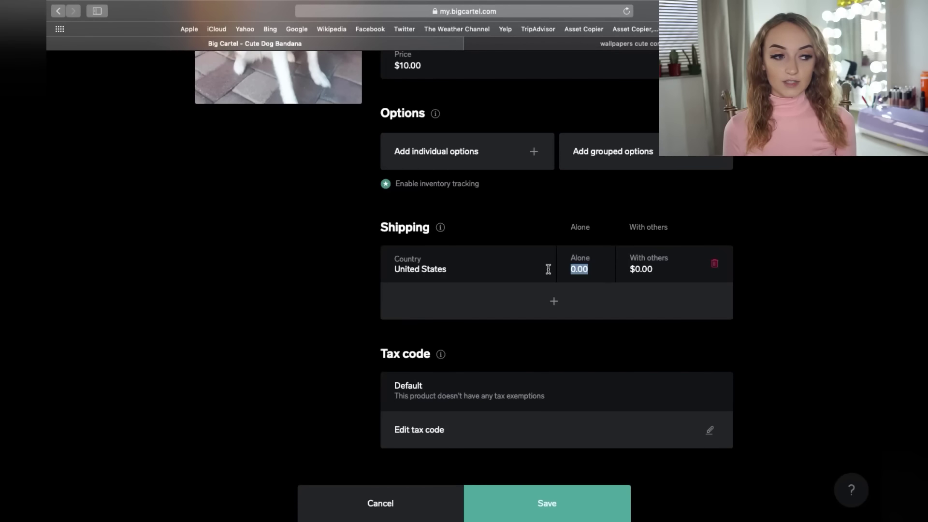
type("5.50")
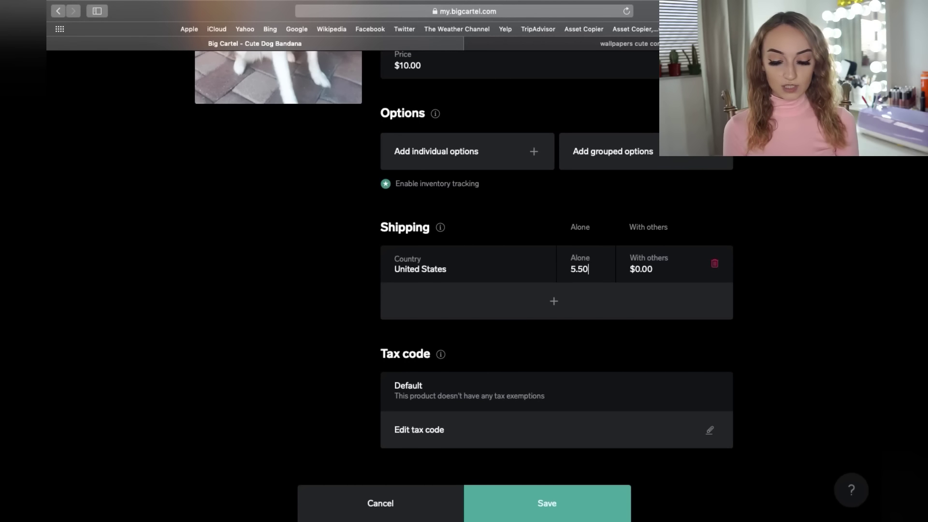
left_click(382, 227)
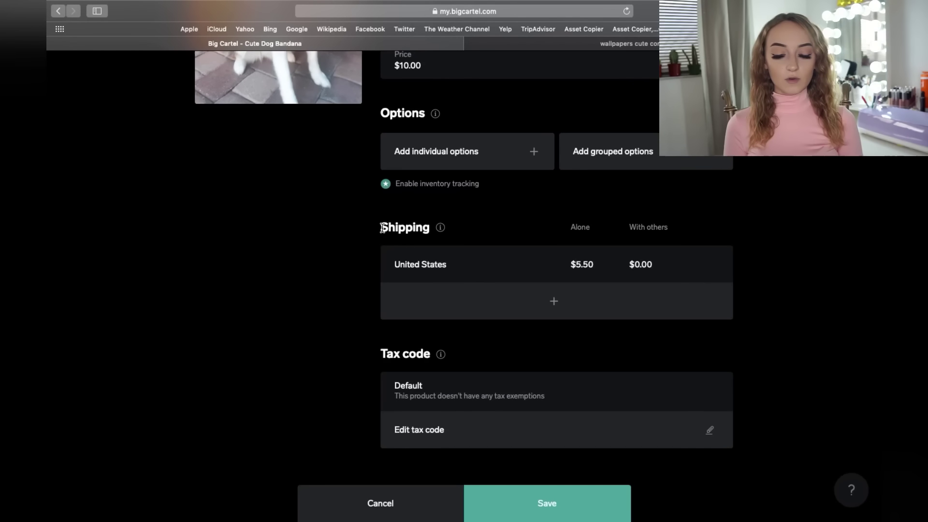
scroll(382, 227, "down", 5)
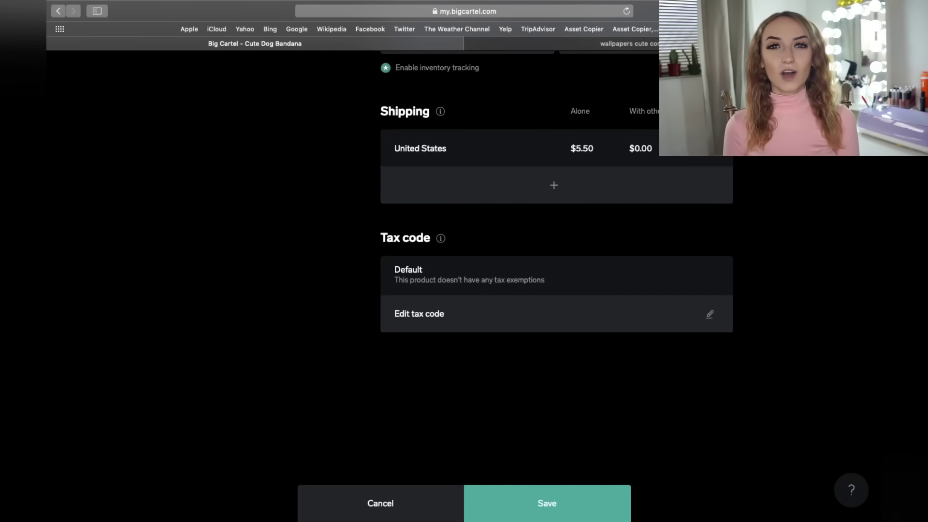
left_click(554, 503)
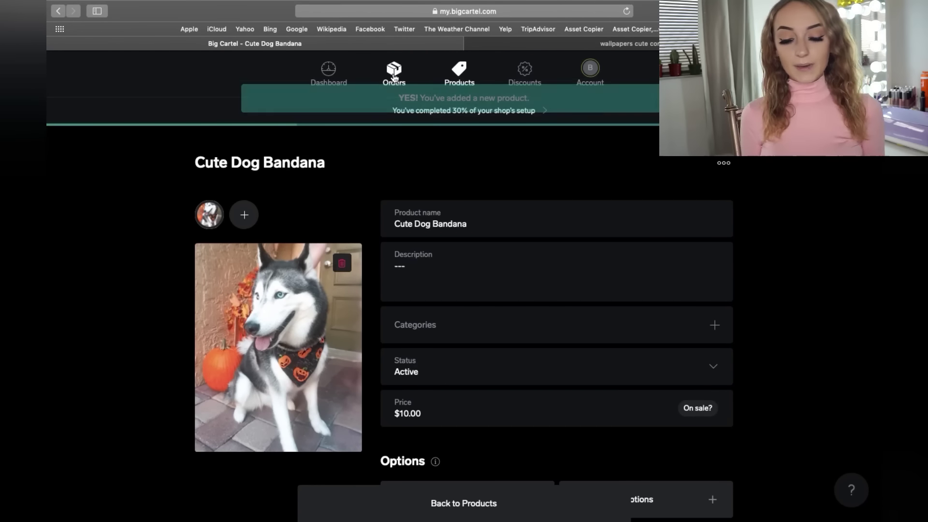
Go through Orders and Dashboard to reach the Account page.
left_click(394, 78)
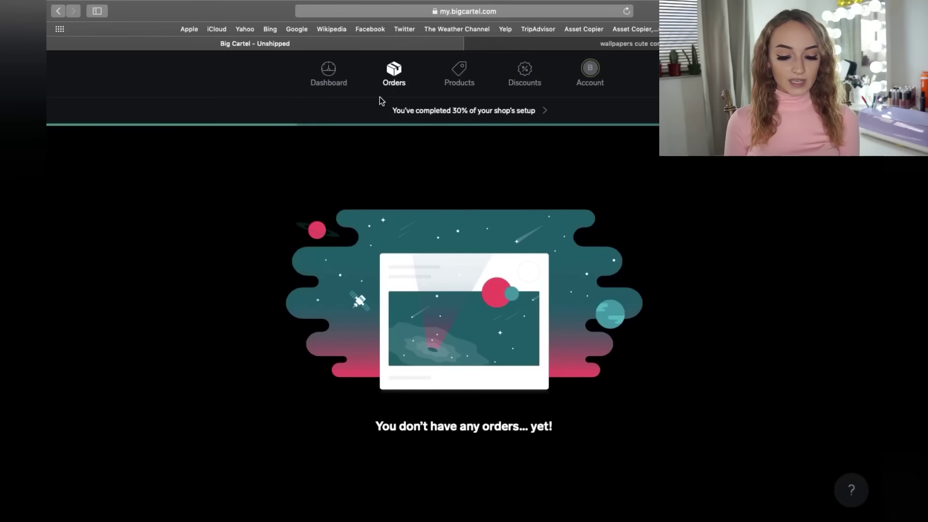
left_click(342, 86)
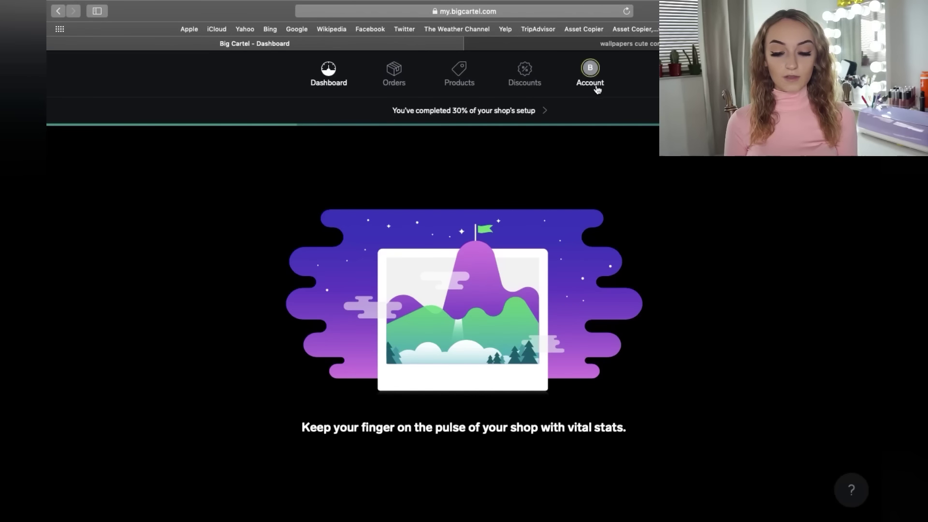
left_click(596, 85)
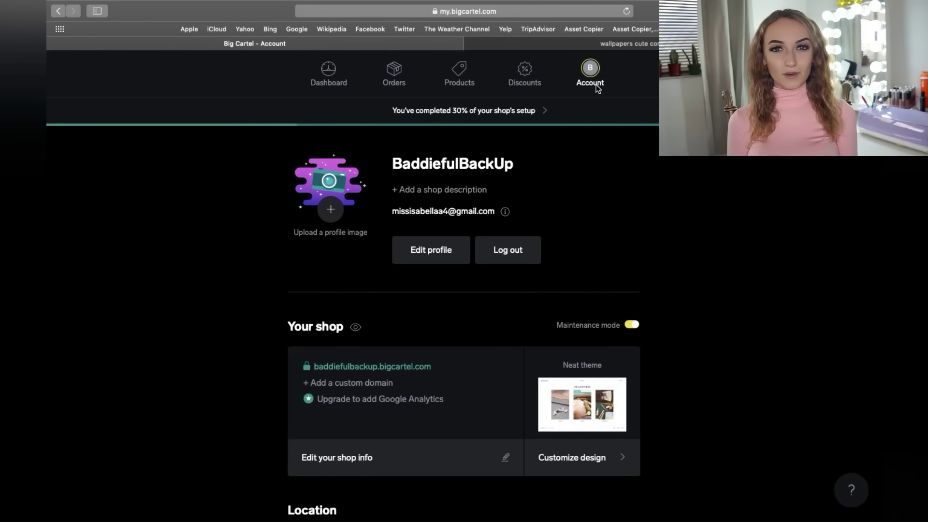
left_click(631, 327)
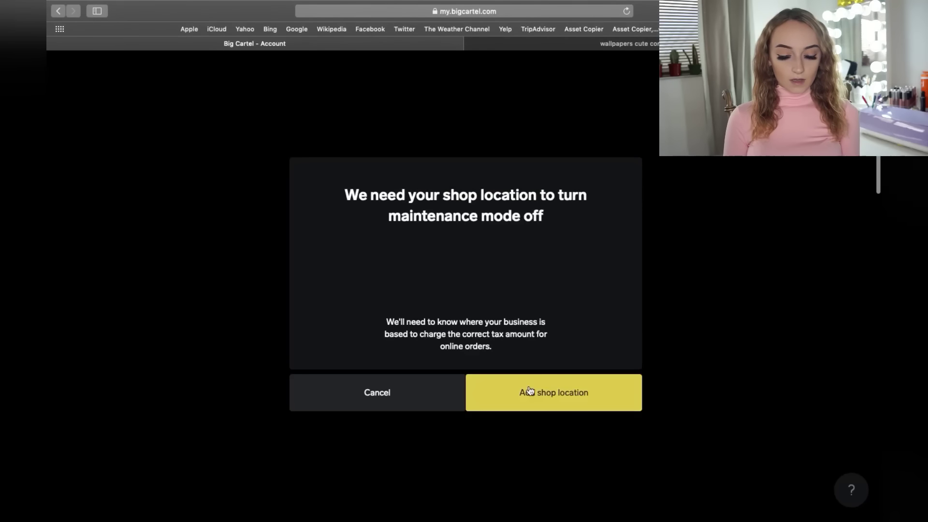
left_click(532, 389)
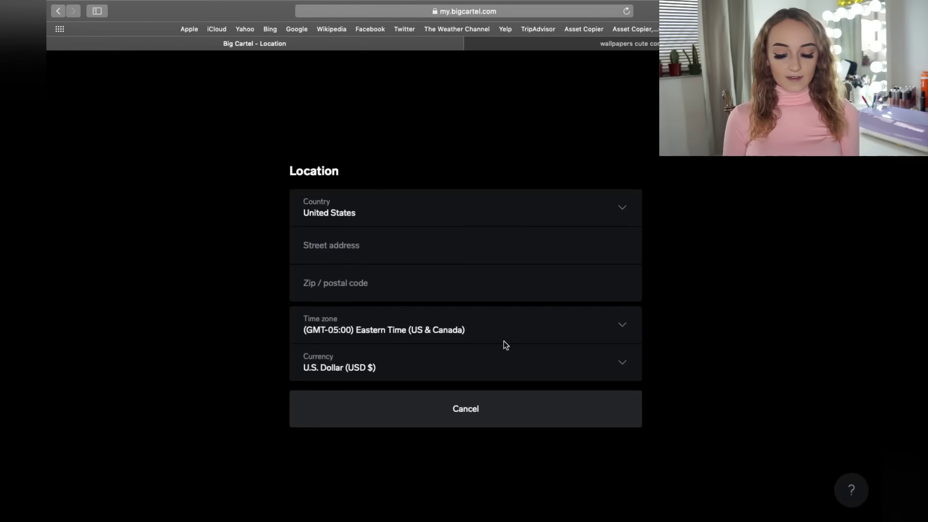
left_click(370, 416)
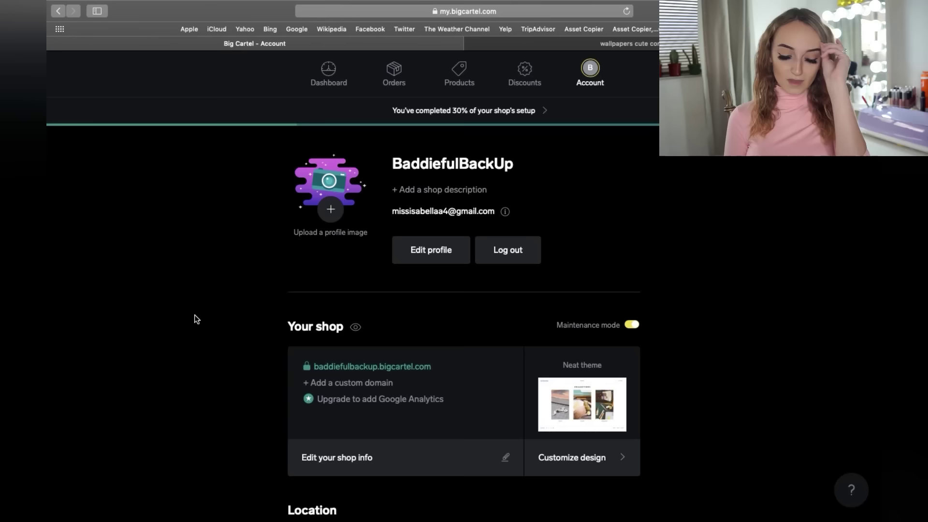
Set Welcome Header to 'Home Of Dog Bandanas' and Welcome Subheader to 'Welcome to our shop!'.
left_click(566, 454)
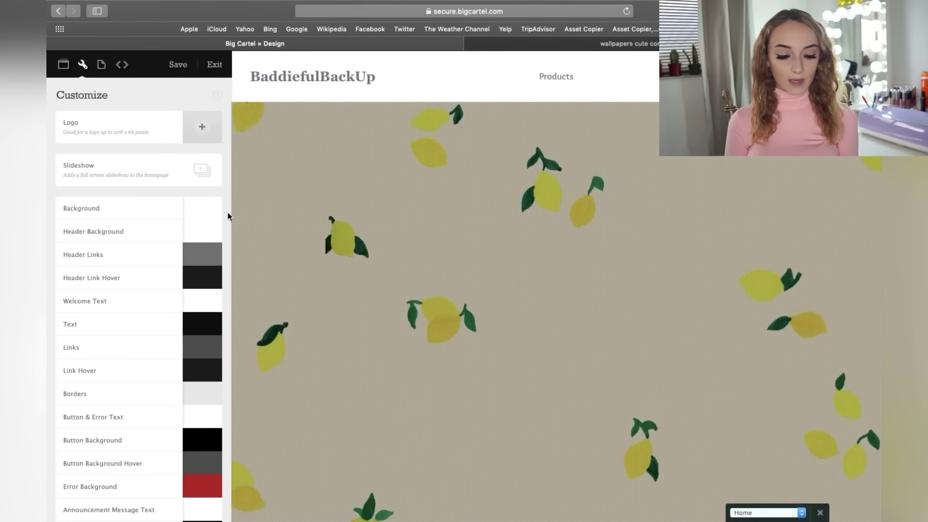
scroll(229, 187, "down", 2)
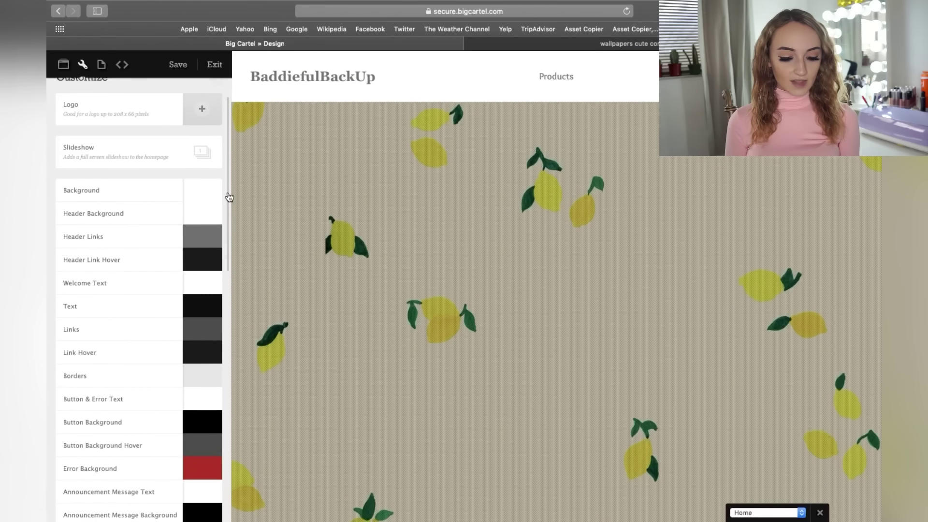
scroll(227, 191, "down", 10)
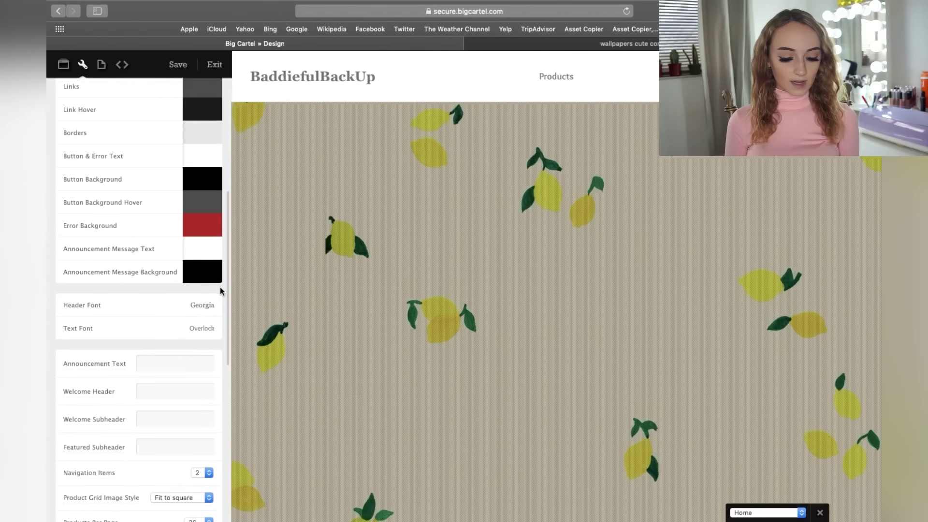
scroll(220, 339, "down", 5)
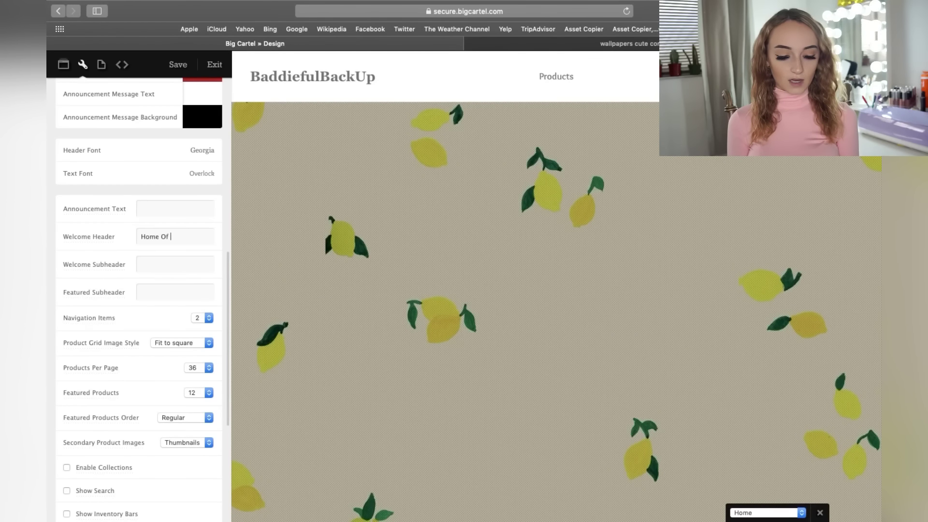
type("Banda")
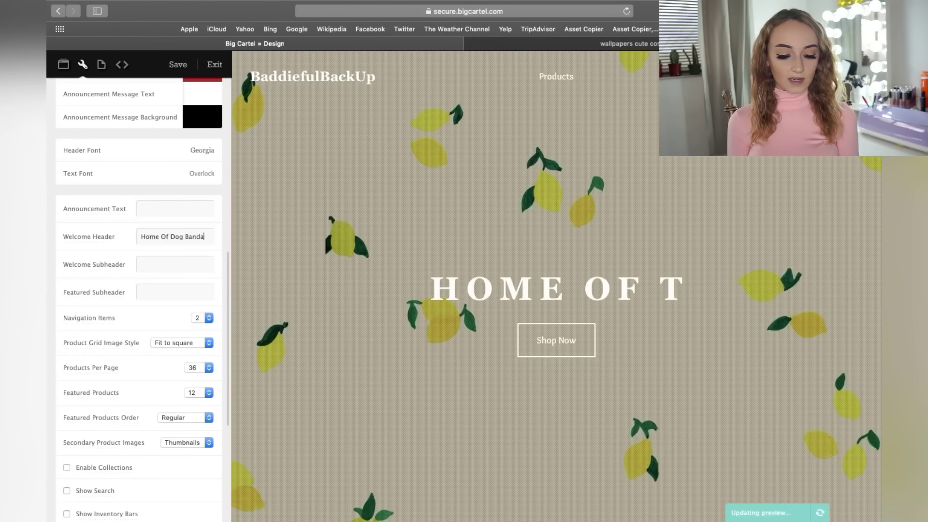
key("BackSpace")
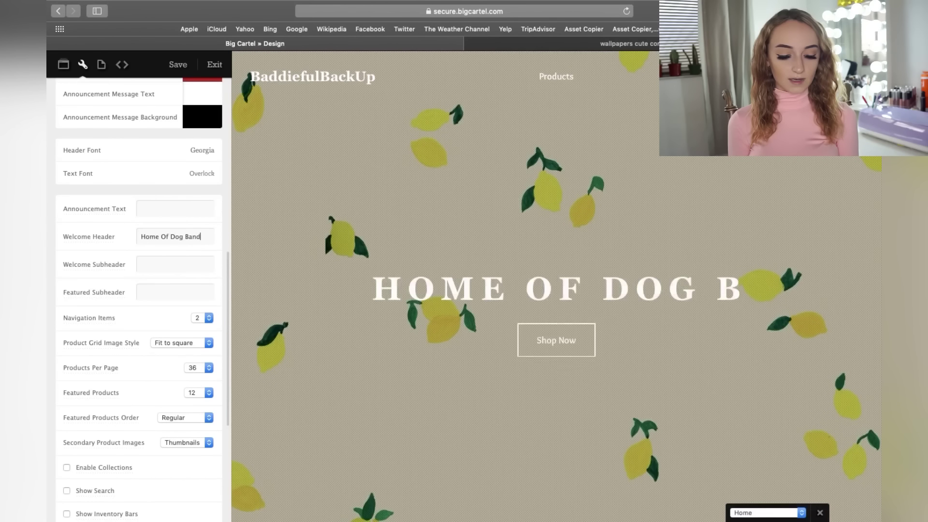
type("anas")
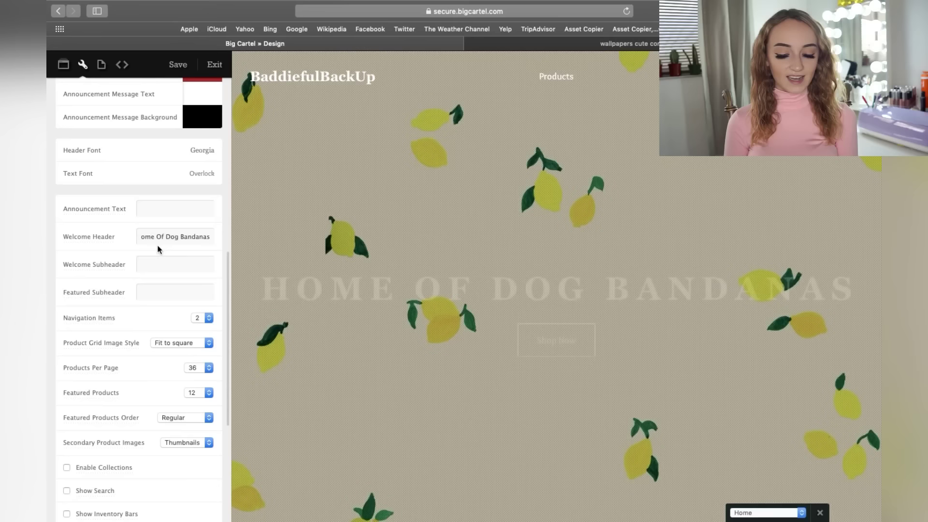
left_click(165, 258)
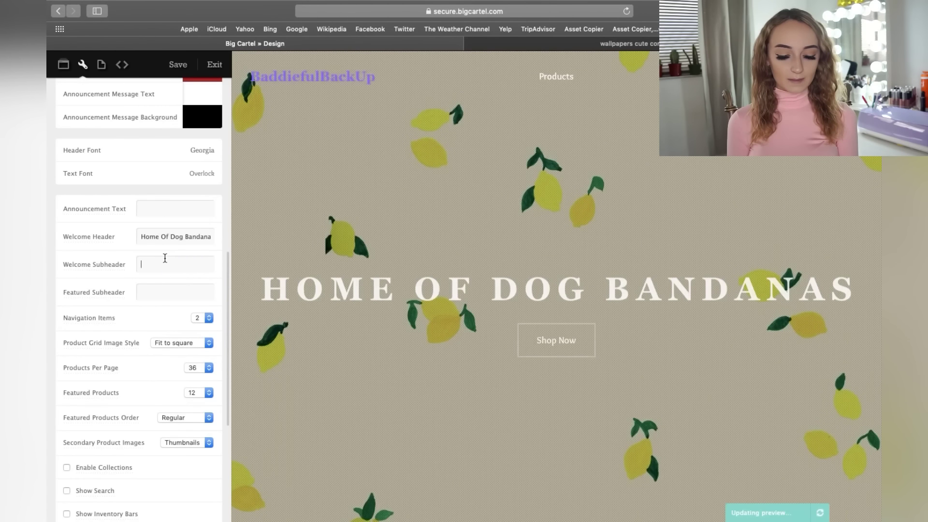
type("We")
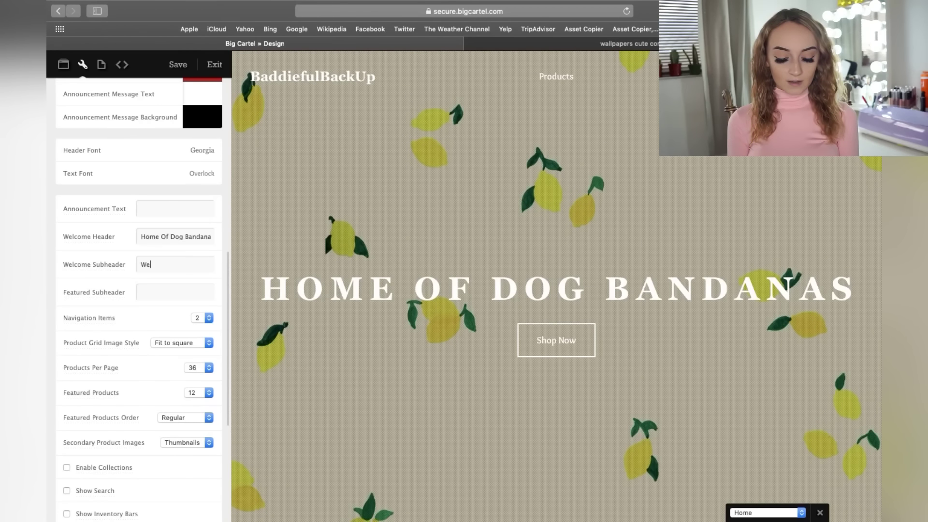
type("lcome to our ")
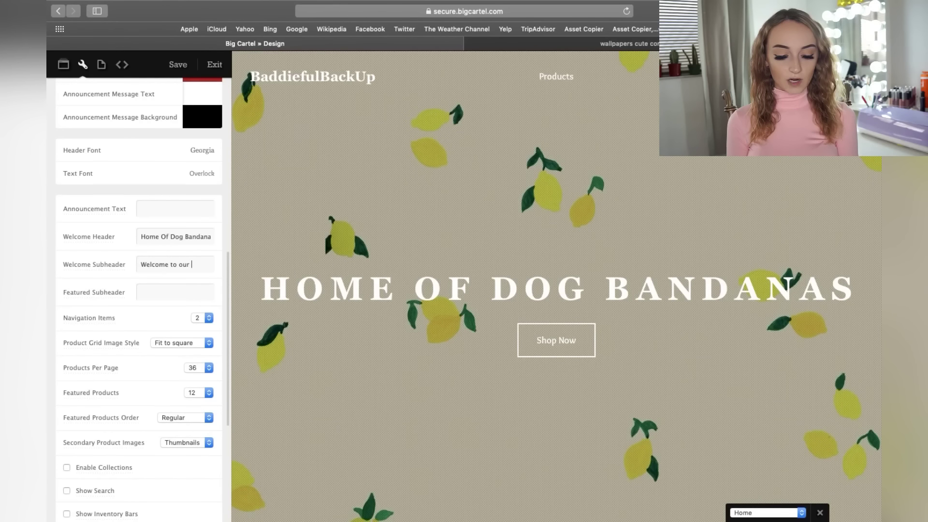
type("shop!")
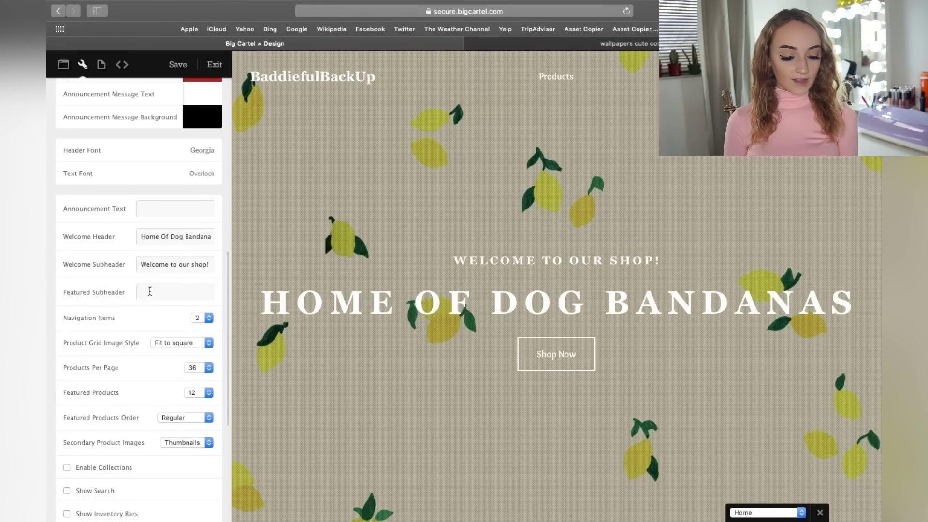
Set Price Display to Currency code with sign.
scroll(229, 323, "down", 3)
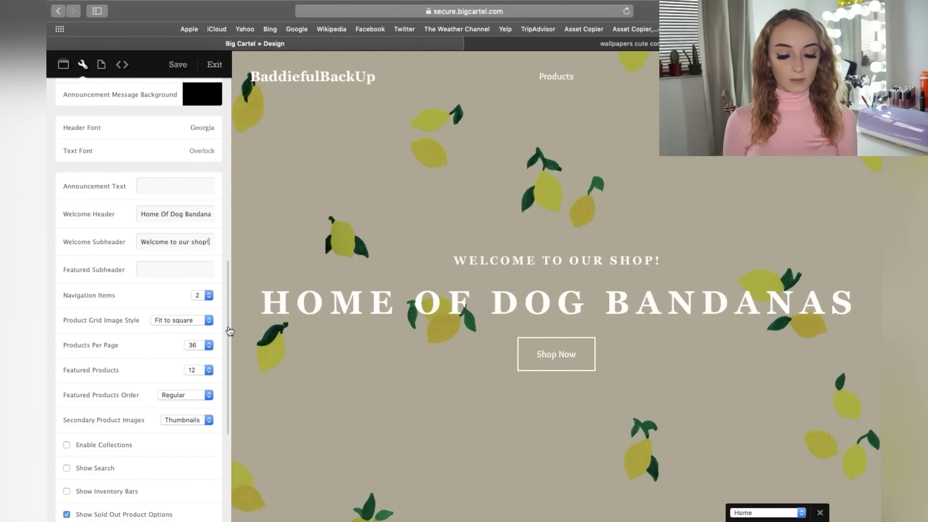
scroll(229, 333, "down", 8)
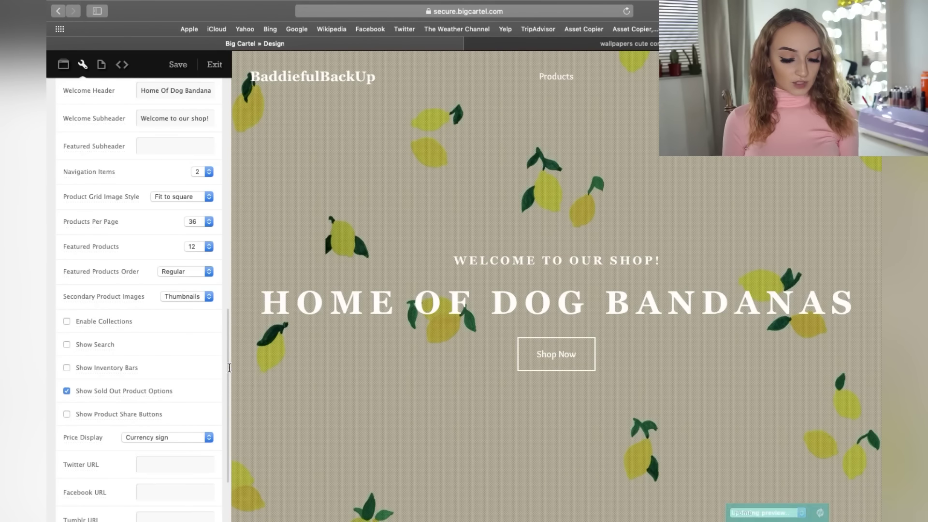
left_click(205, 440)
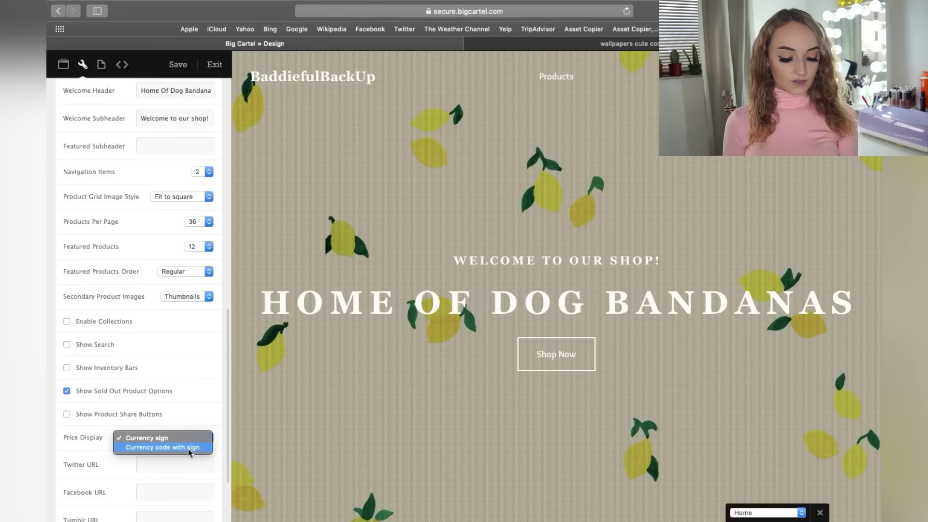
left_click(187, 448)
left_click_drag(226, 408, 232, 97)
Save the design and load the baddiefulbackup.bigcartel.com storefront.
left_click(176, 71)
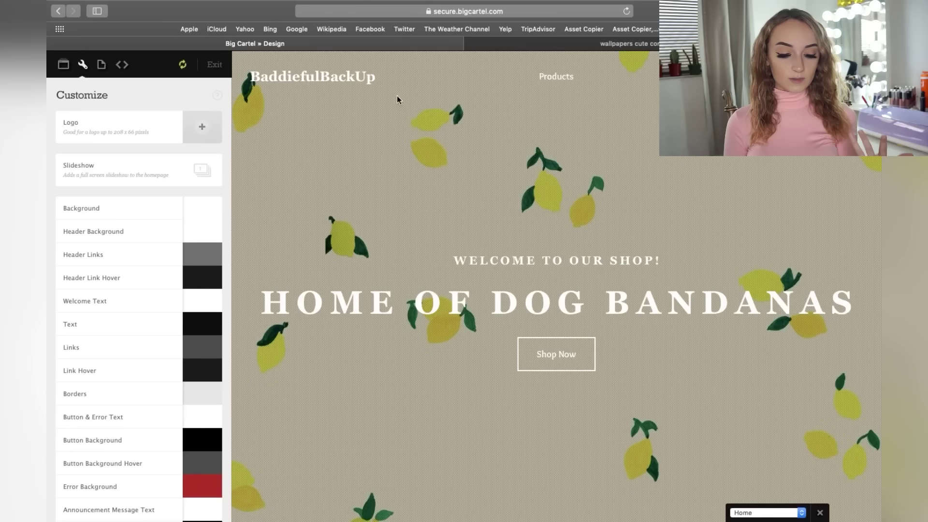
left_click(435, 24)
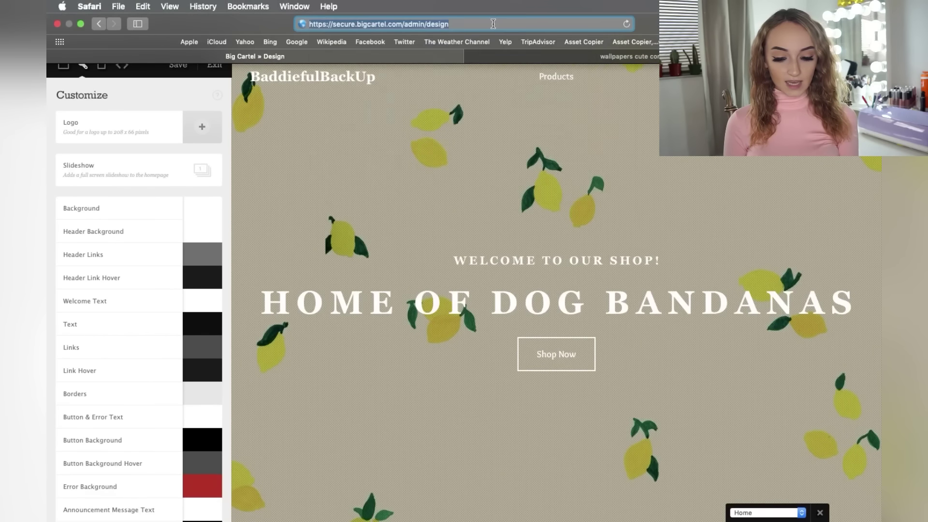
type("baddiefulback")
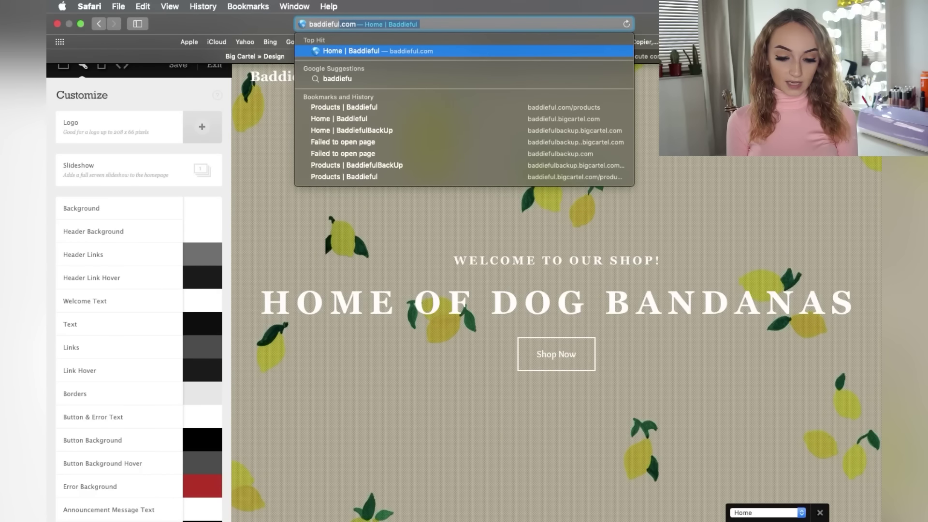
type("up")
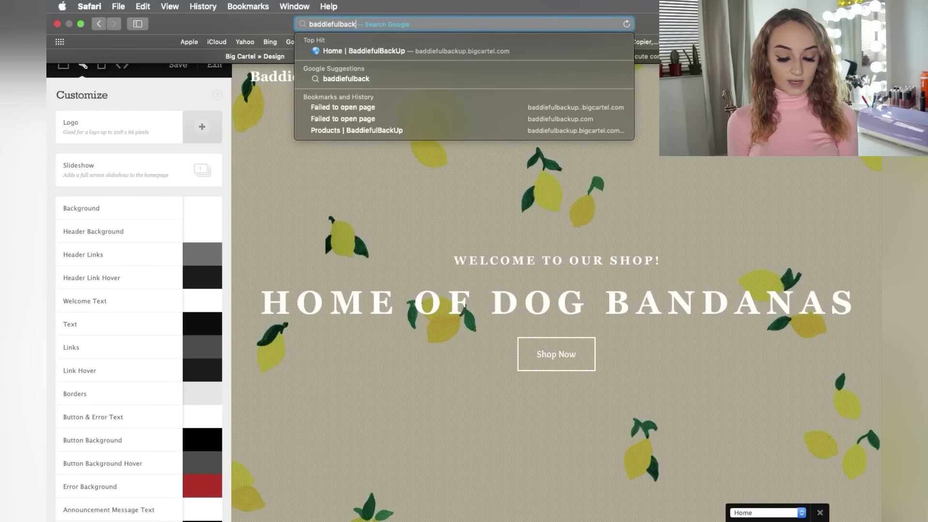
type(".bigcartel.")
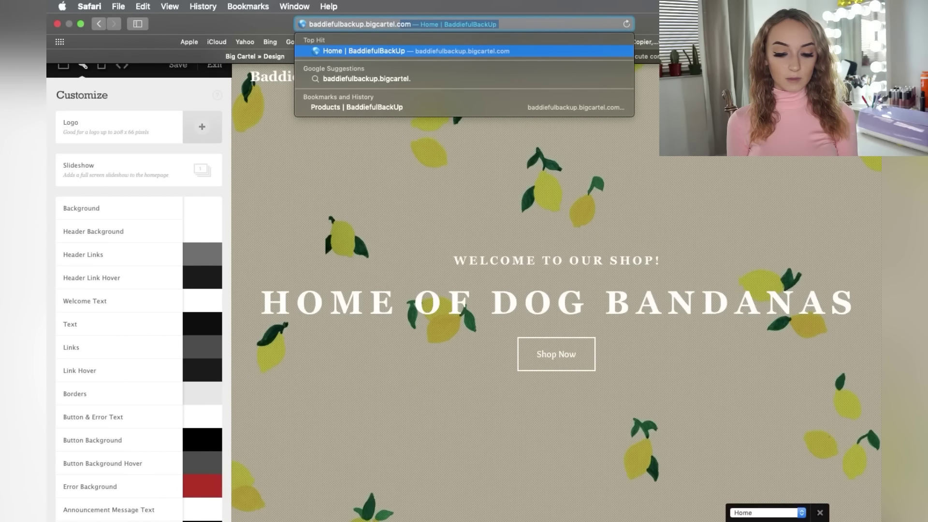
key("Return")
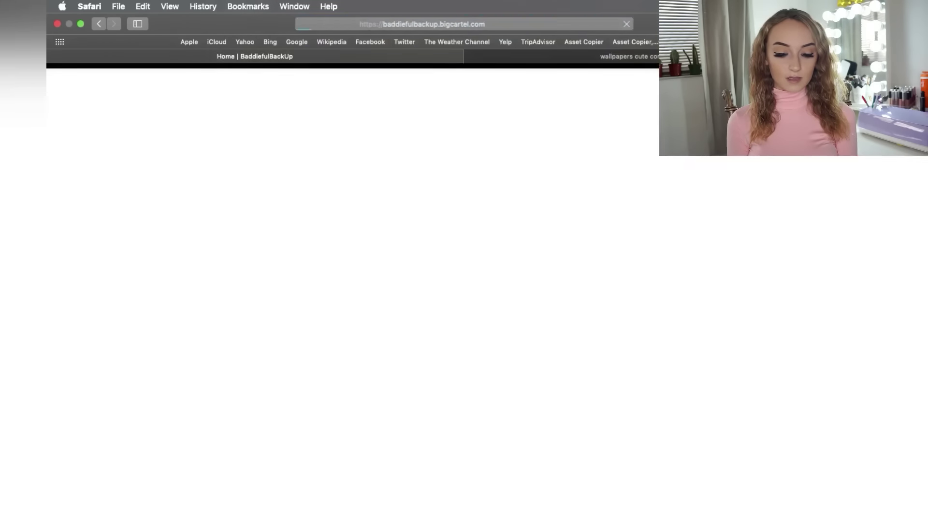
scroll(499, 112, "down", 5)
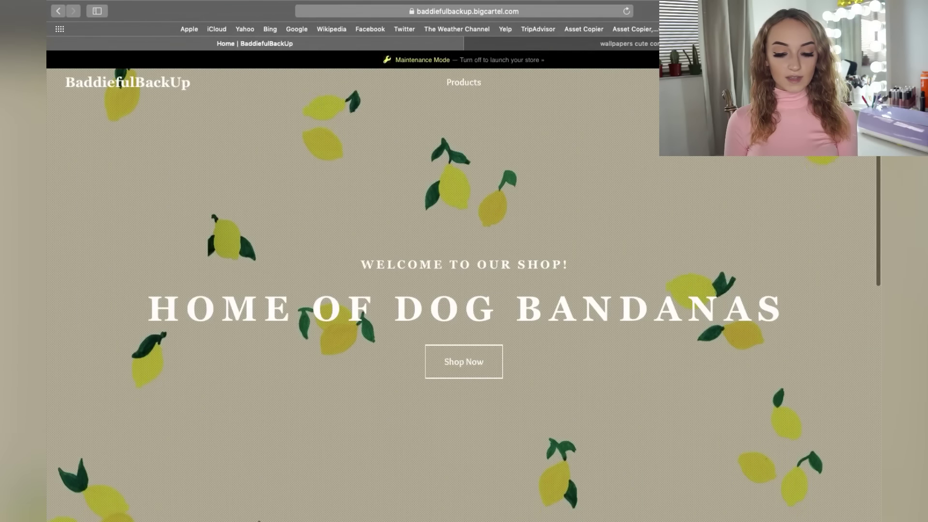
scroll(392, 336, "up", 3)
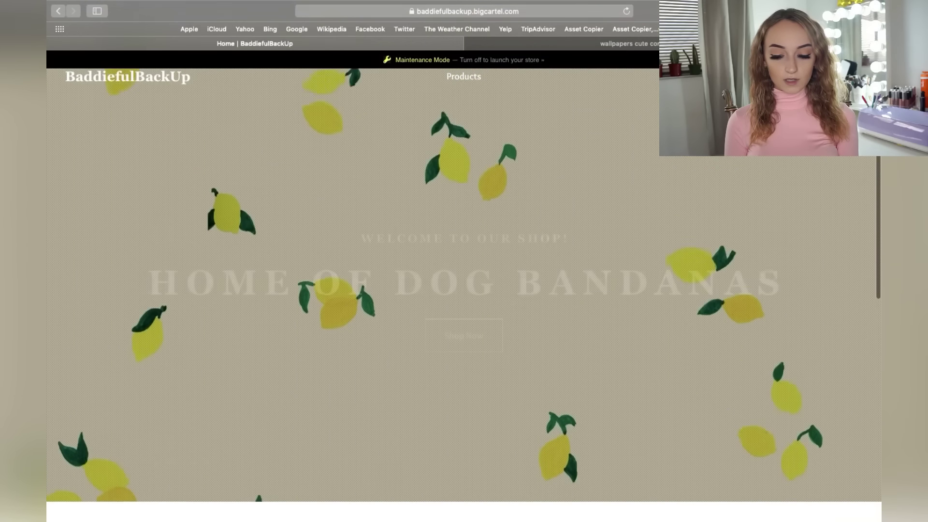
Open the Cute Dog Bandana product from Shop Now and add it to the cart.
left_click(466, 340)
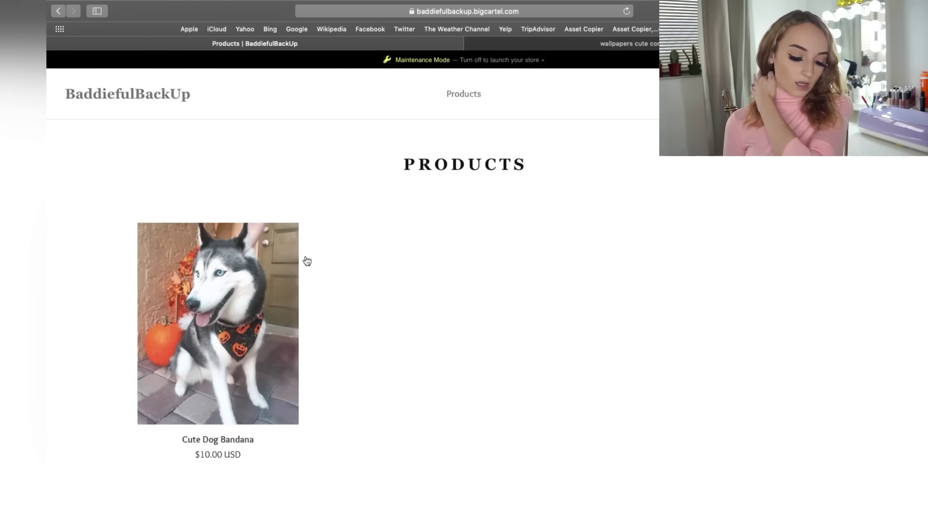
left_click(290, 261)
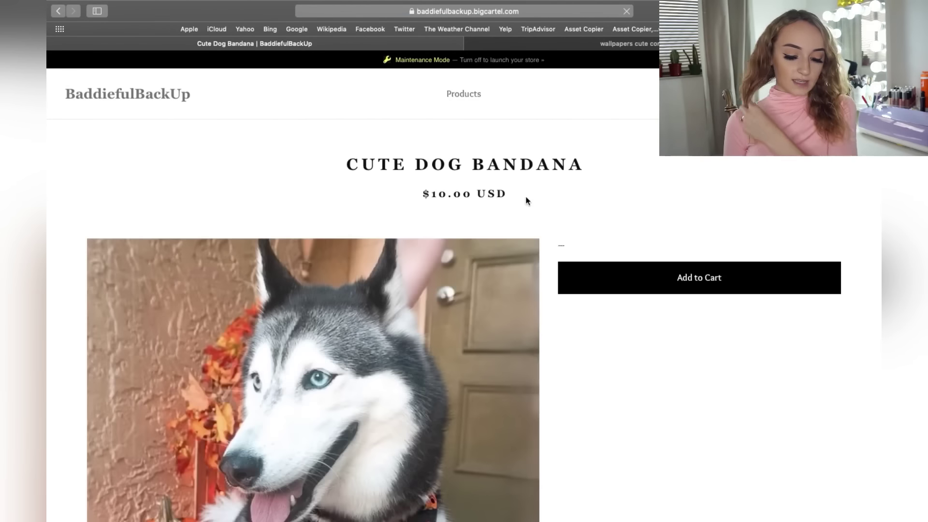
scroll(526, 196, "down", 3)
scroll(625, 146, "up", 1)
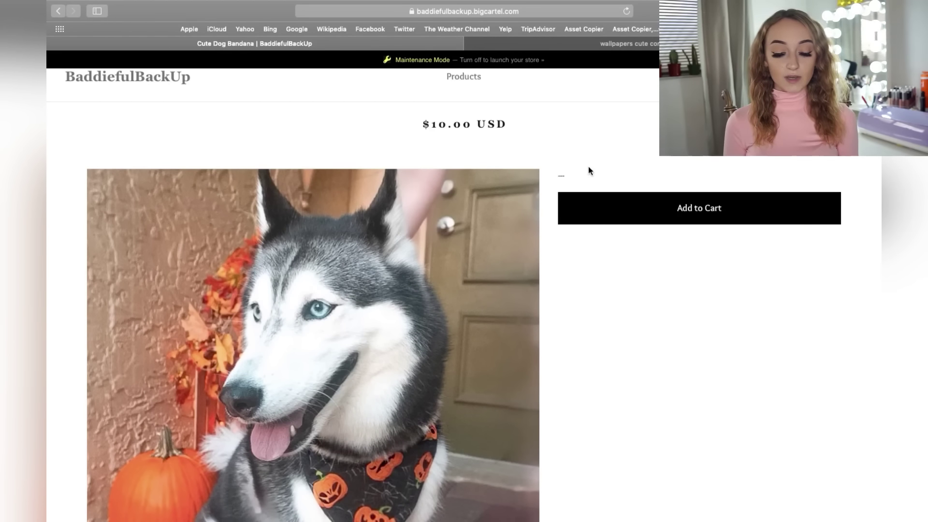
scroll(587, 169, "down", 1)
scroll(588, 166, "down", 1)
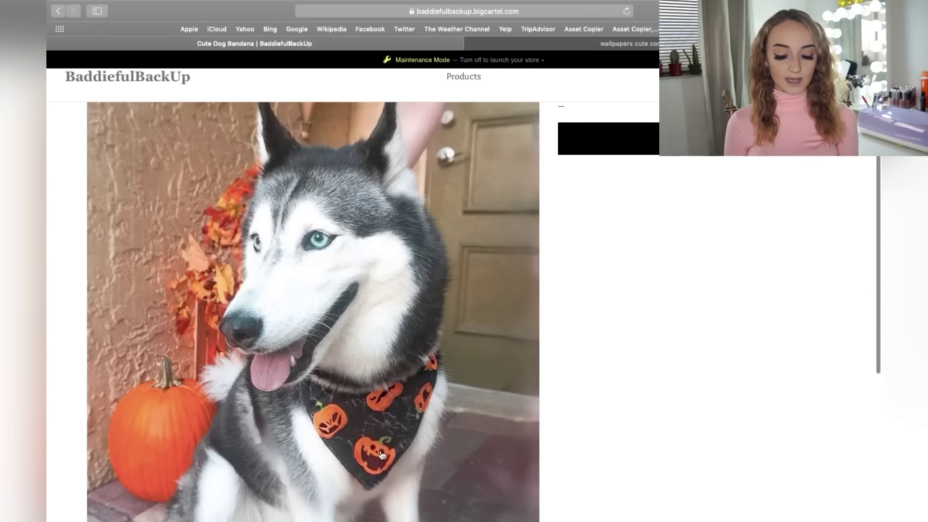
scroll(588, 167, "up", 1)
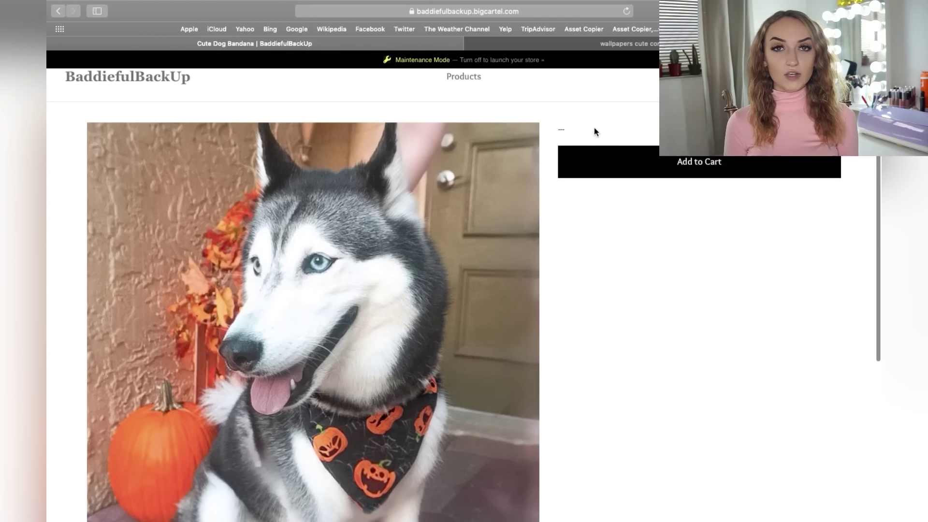
left_click(607, 161)
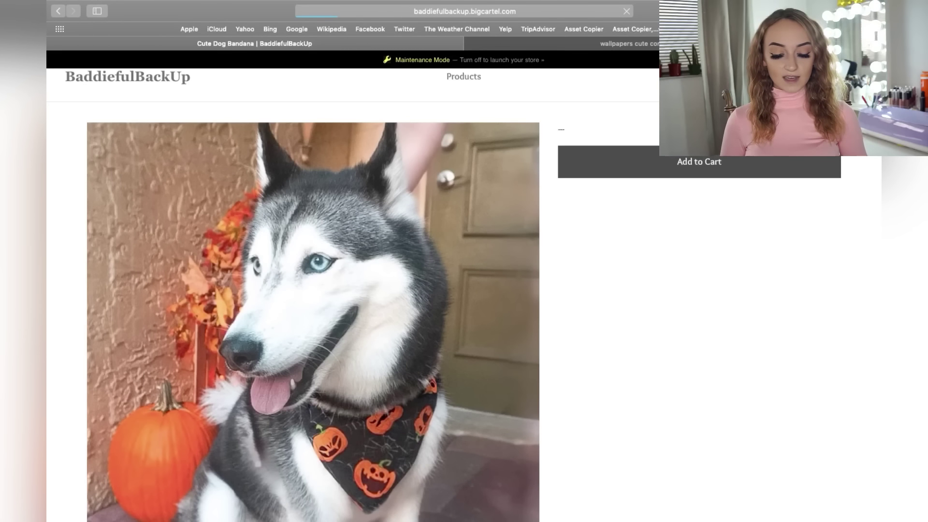
Switch to the Google Images tab and back to the bandana product page.
left_click(542, 44)
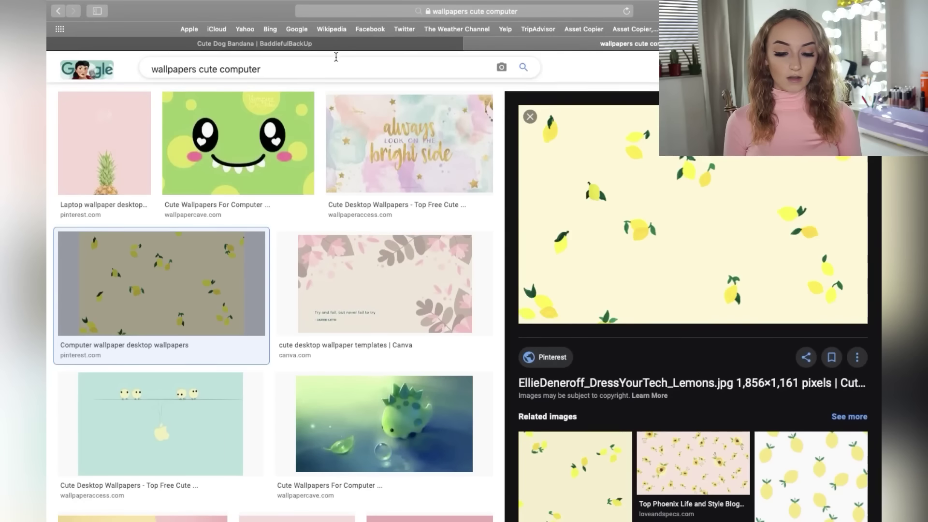
left_click(333, 49)
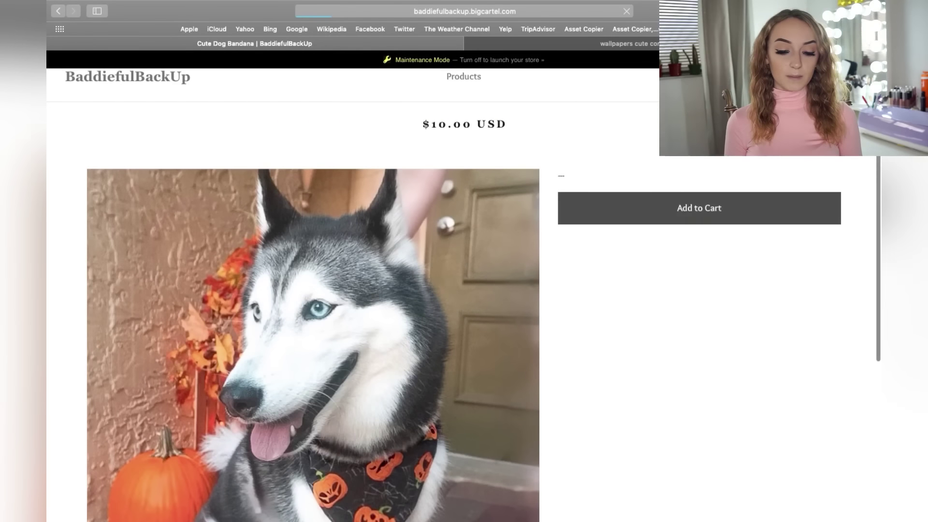